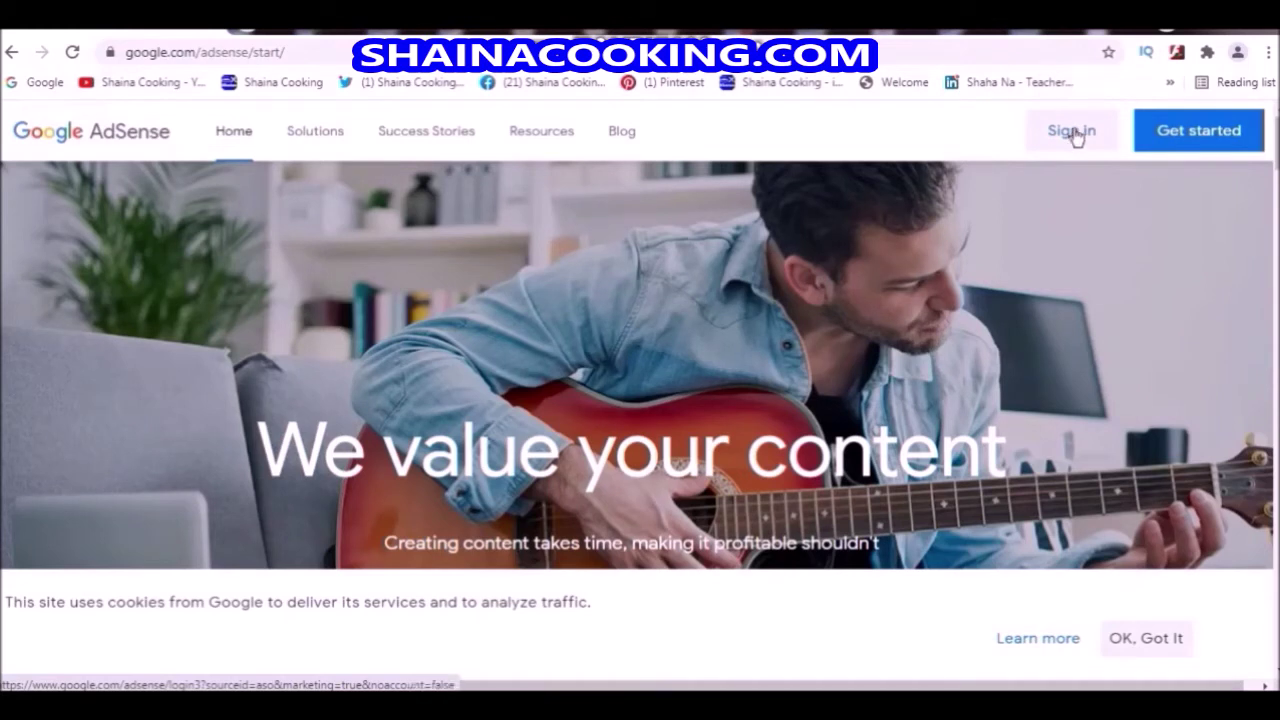
Step: Sign in to Google AdSense with the listed Google account, entering the account password
{"action": "left_click", "coordinate": [1072, 134]}
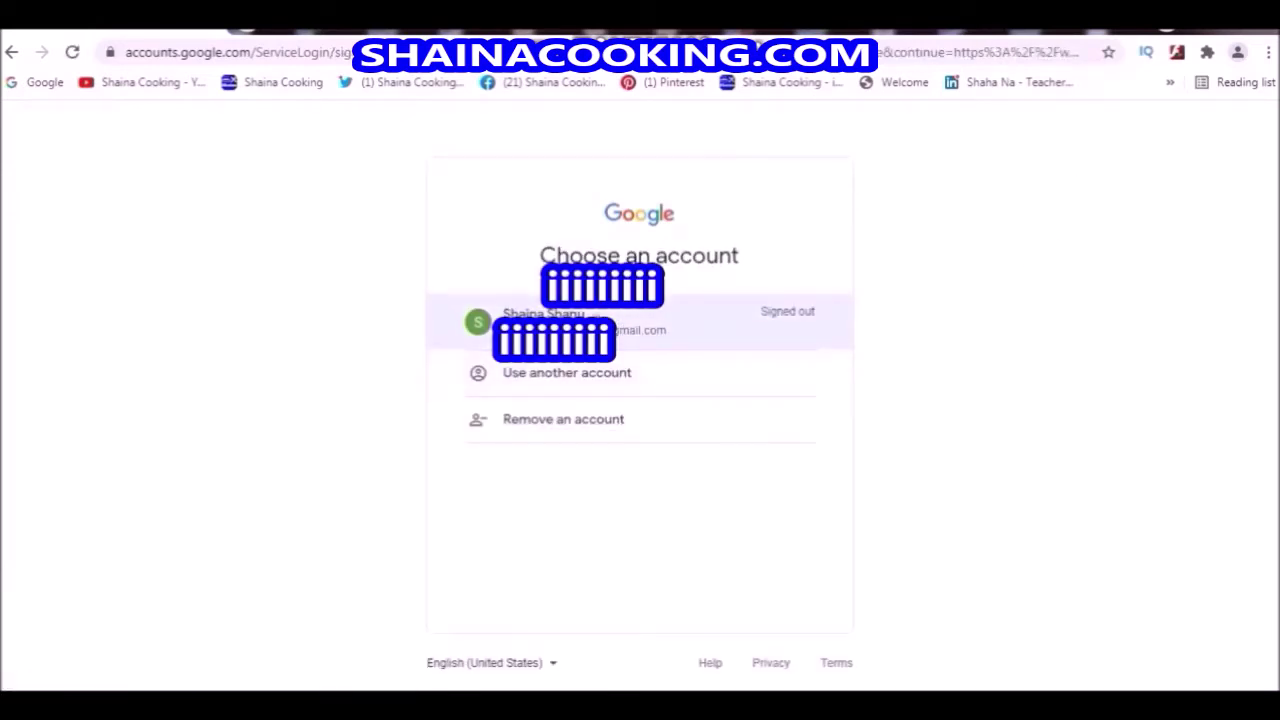
{"action": "left_click", "coordinate": [600, 322]}
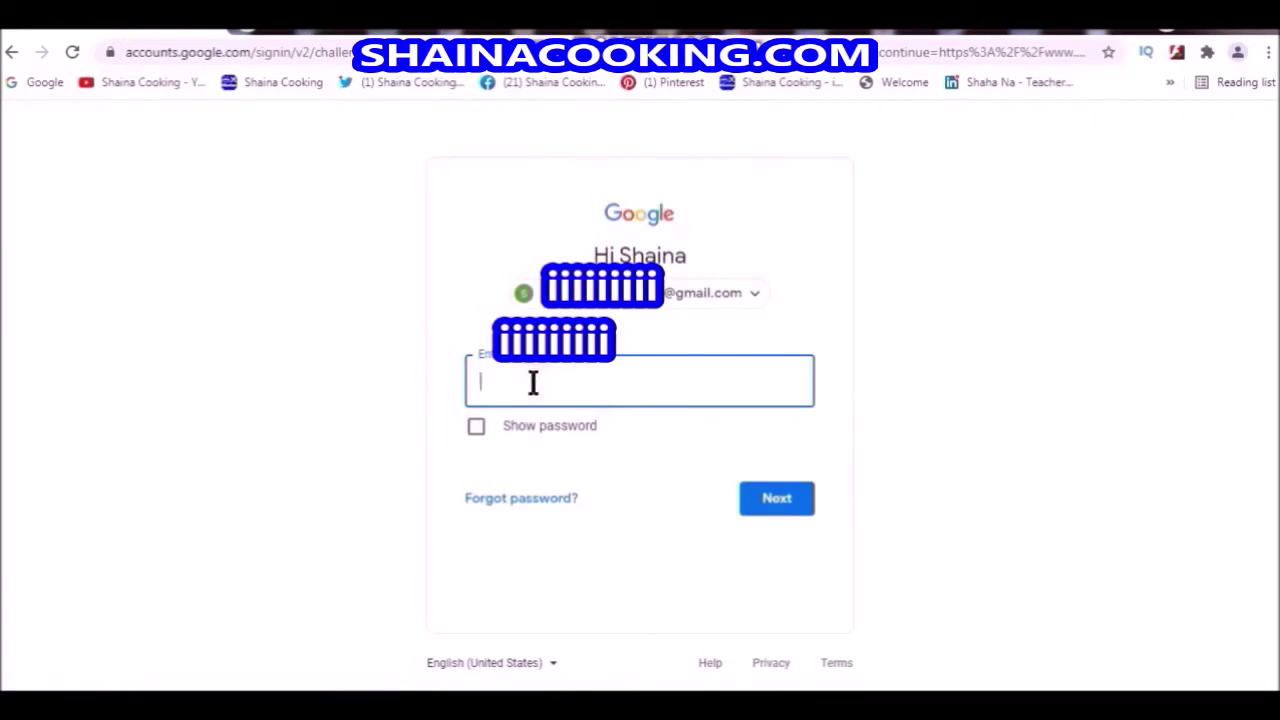
{"action": "type", "text": "••••••••"}
{"action": "left_click", "coordinate": [777, 507]}
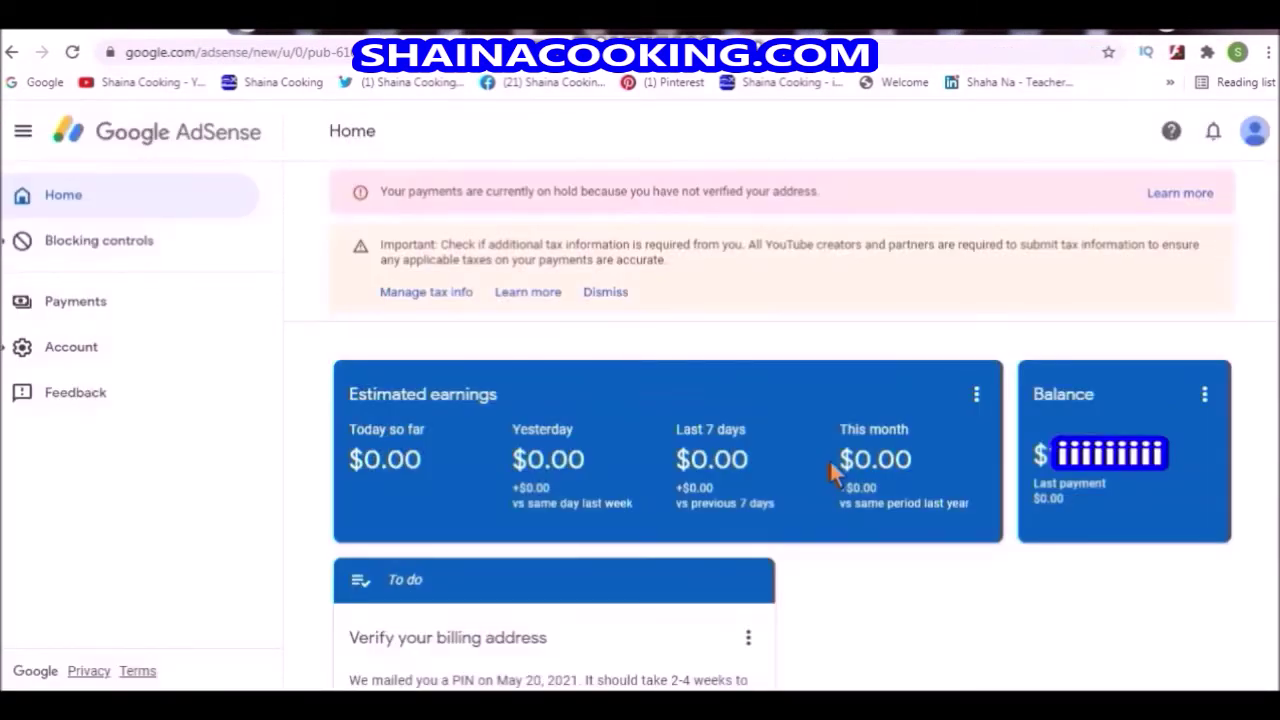
Step: Go to the tax info management page under payments and start adding United States tax info
{"action": "left_click", "coordinate": [76, 307]}
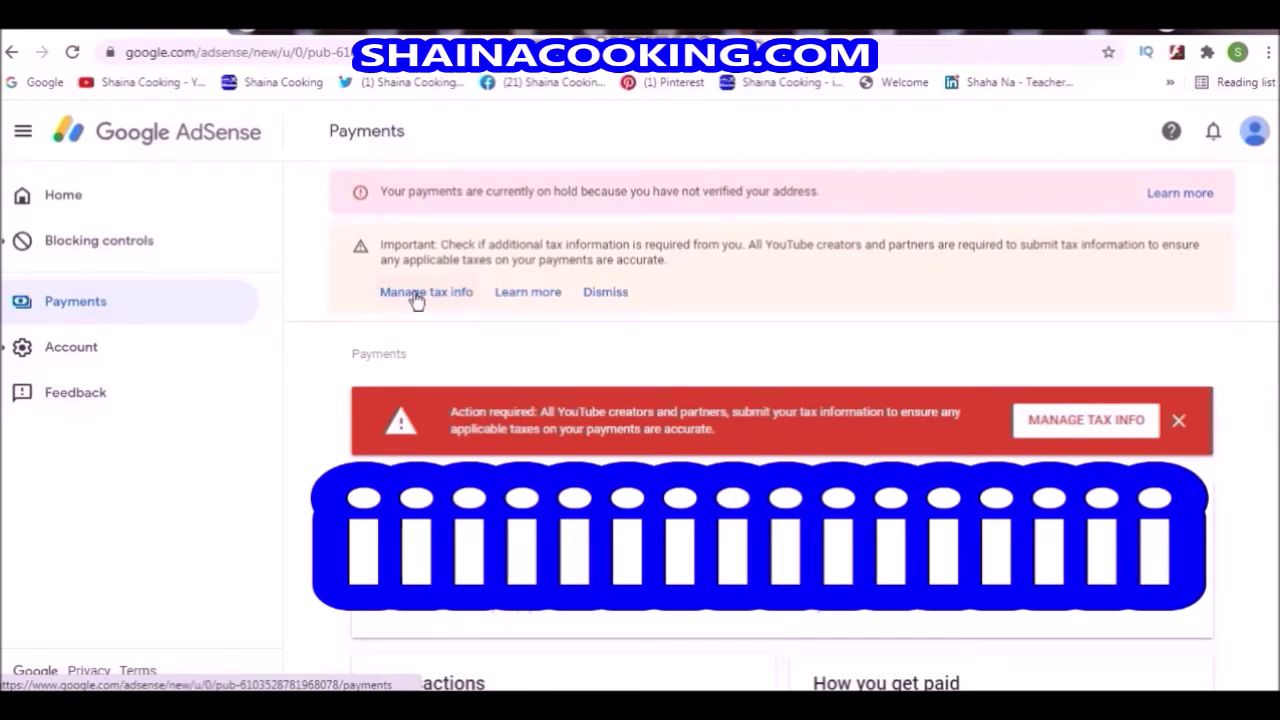
{"action": "left_click", "coordinate": [415, 294]}
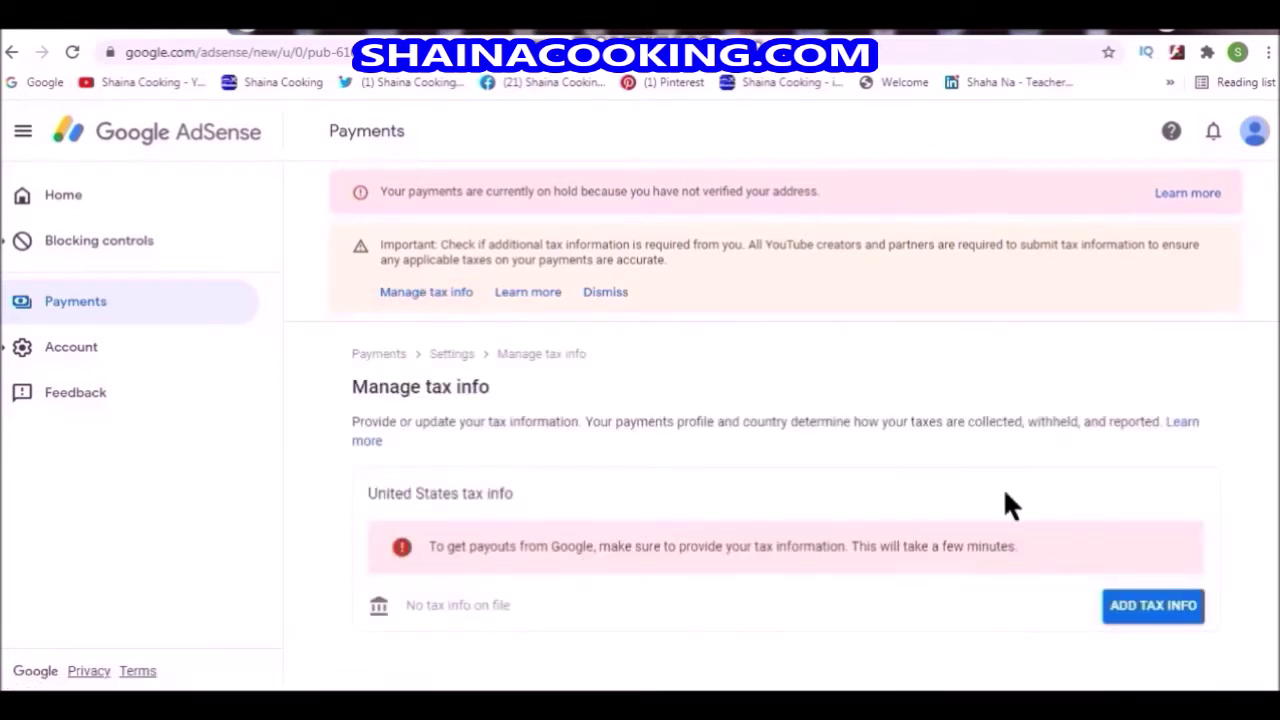
{"action": "left_click", "coordinate": [1157, 607]}
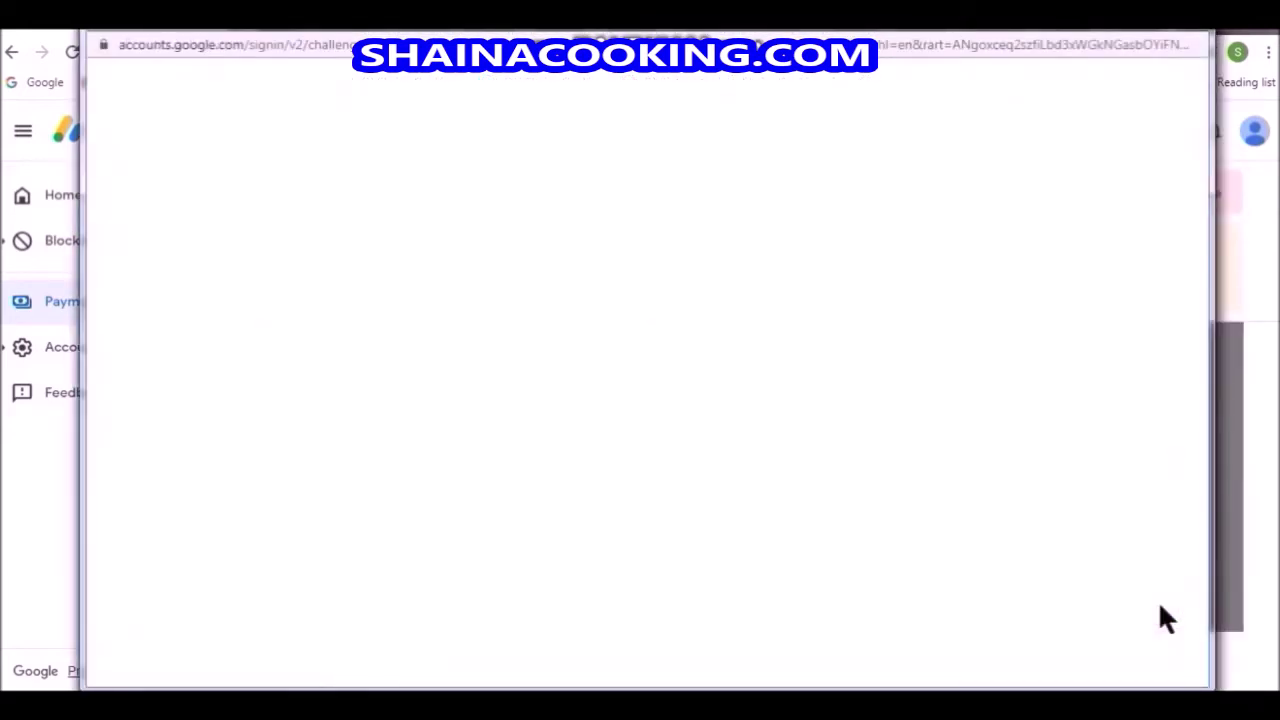
Step: Verify the account identity by entering the account password again
{"action": "left_click", "coordinate": [636, 400]}
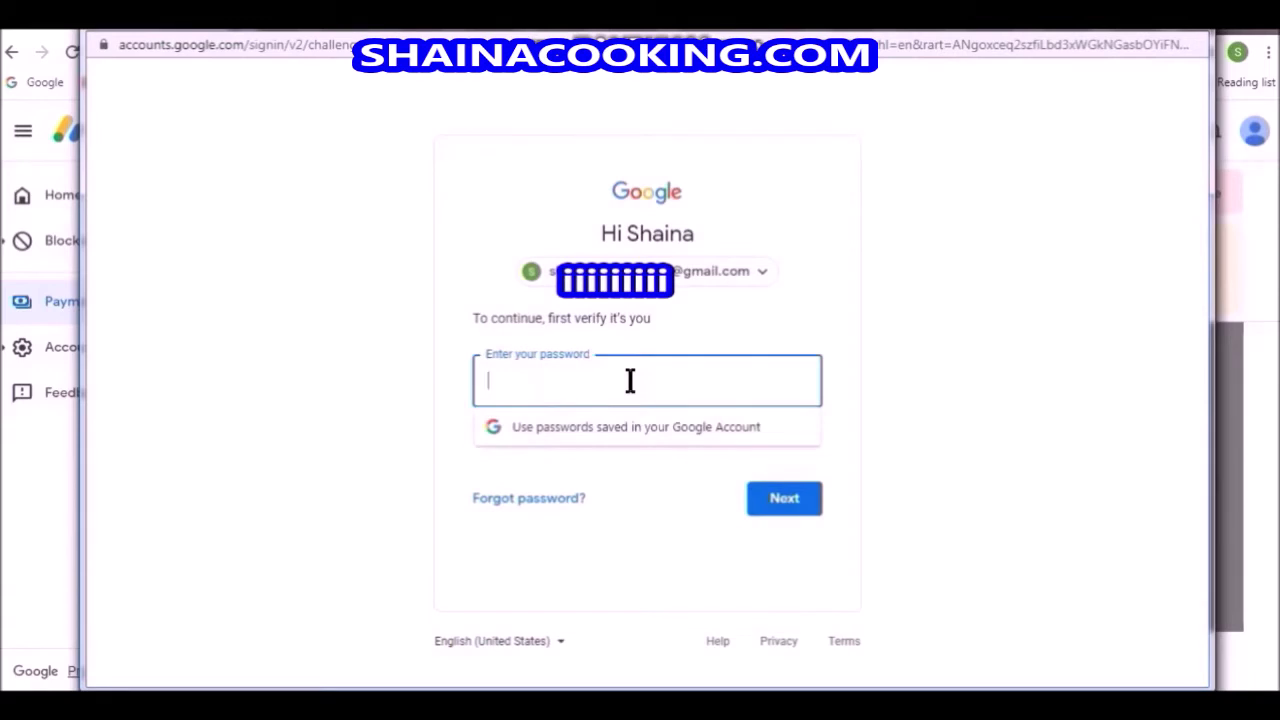
{"action": "type", "text": "*"}
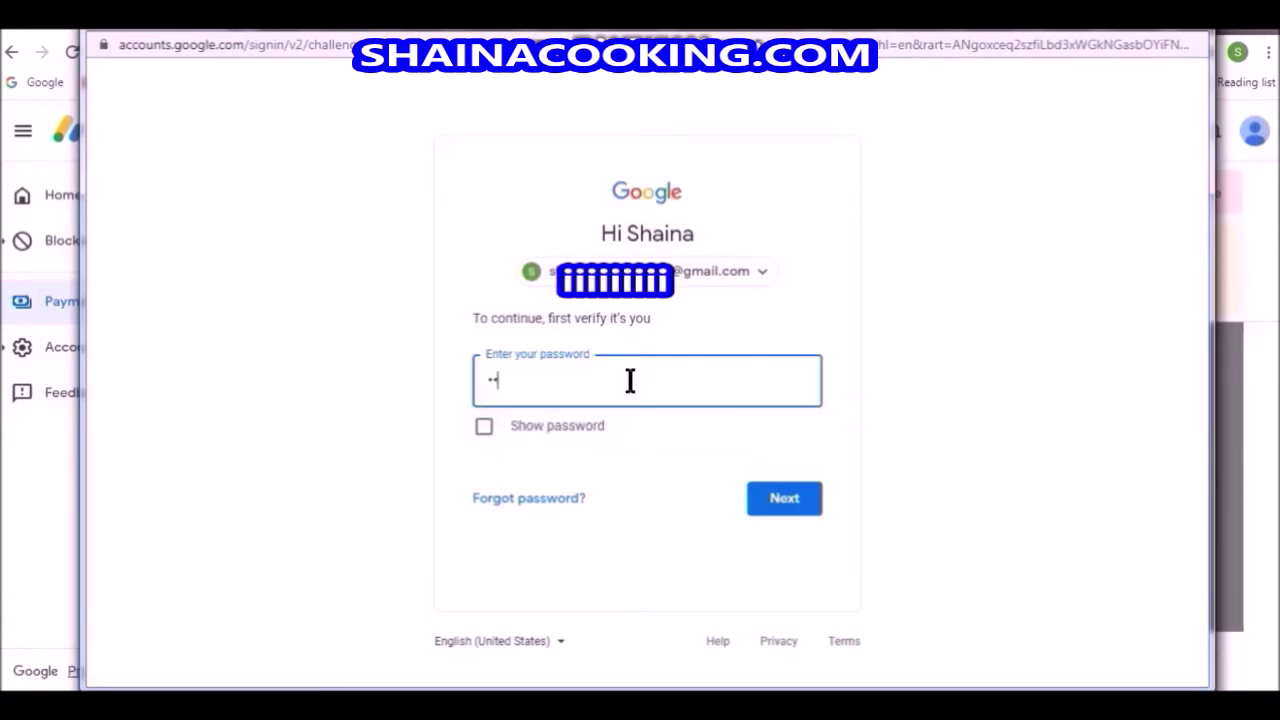
{"action": "type", "text": "*****"}
{"action": "left_click", "coordinate": [784, 498]}
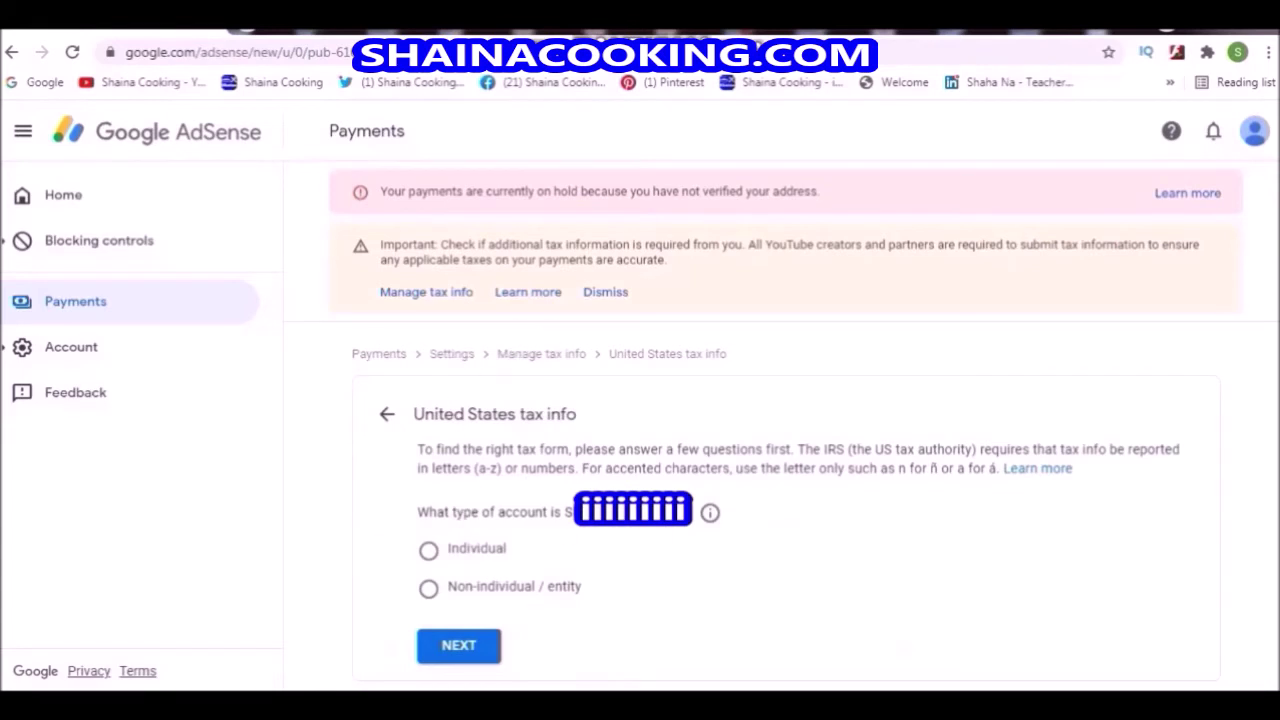
Step: Set the account type to Individual and answer No to being a citizen or resident of the United States
{"action": "left_click", "coordinate": [430, 552]}
{"action": "left_click", "coordinate": [457, 648]}
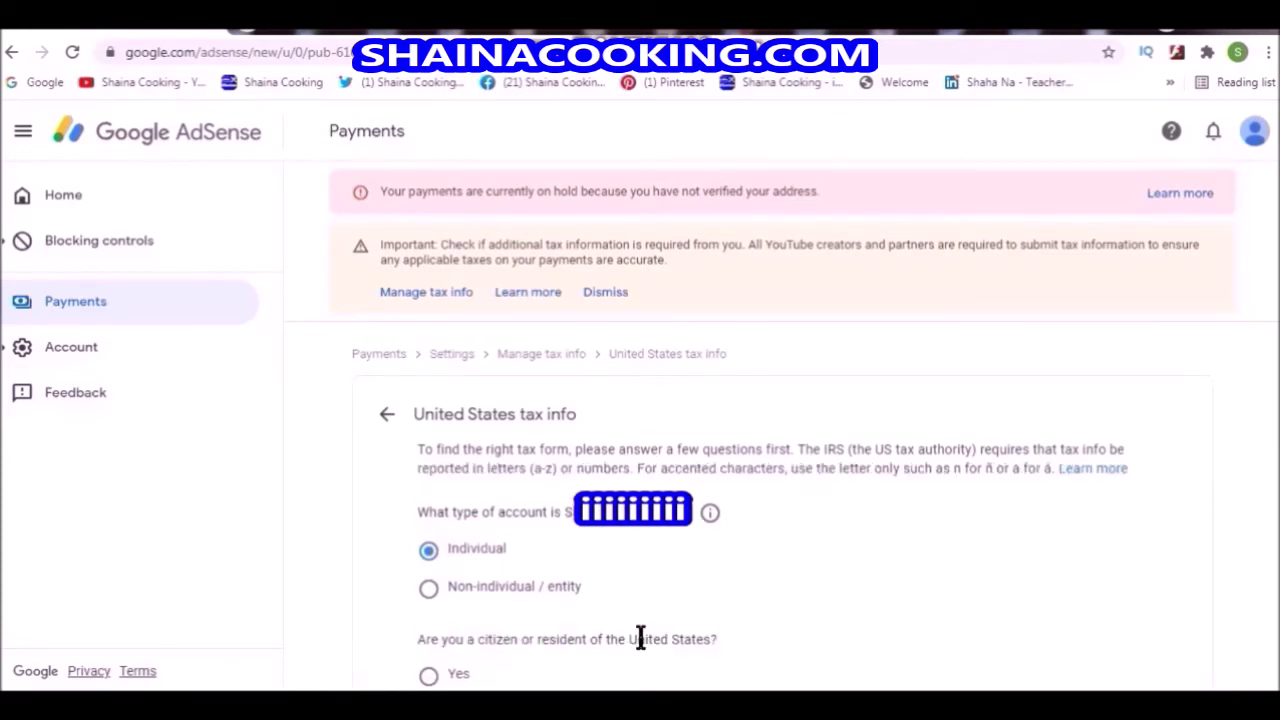
{"action": "scroll", "coordinate": [820, 552], "scroll_direction": "down", "scroll_amount": 1}
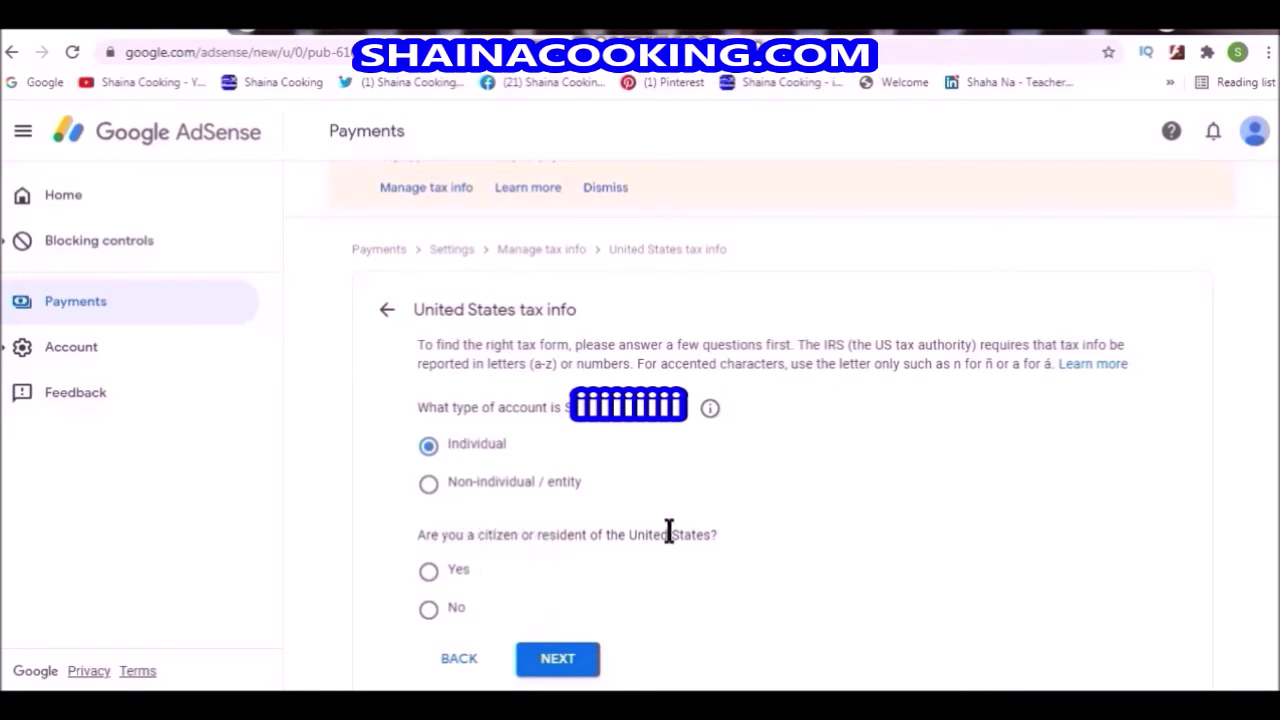
{"action": "left_click_drag", "start_coordinate": [722, 535], "coordinate": [412, 540]}
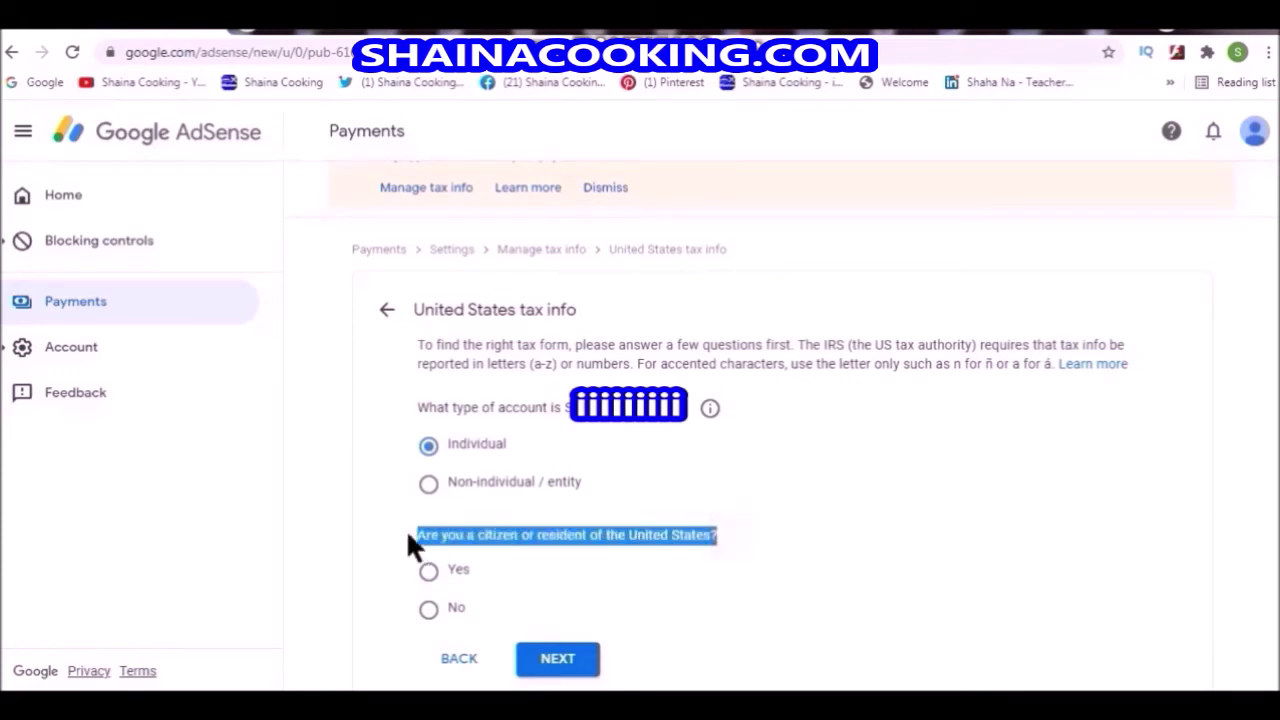
{"action": "left_click", "coordinate": [428, 610]}
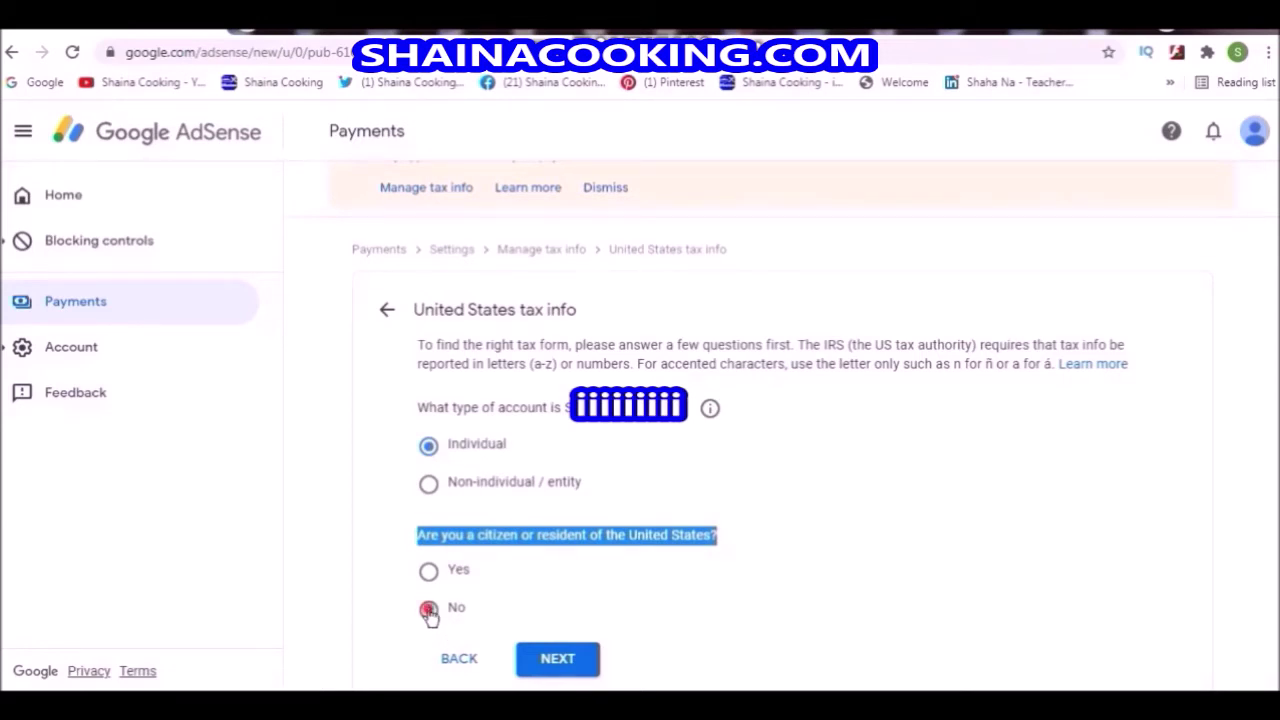
{"action": "left_click", "coordinate": [557, 661]}
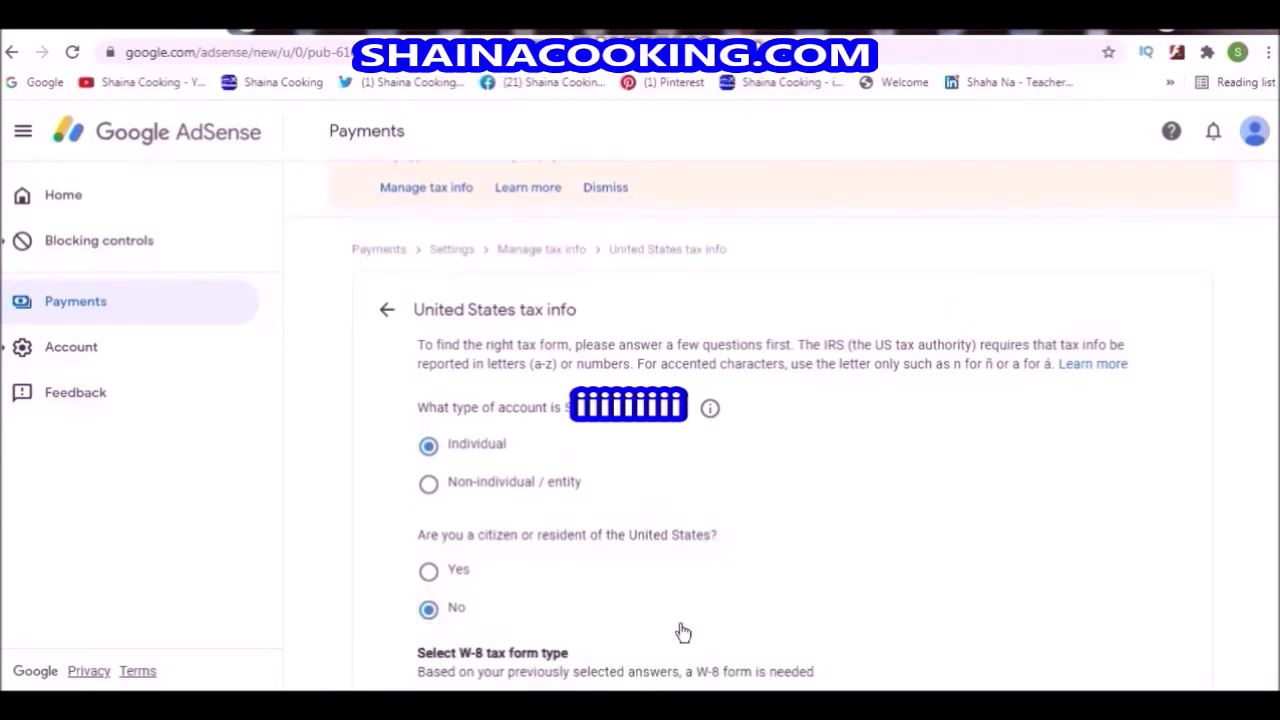
Step: Choose W-8BEN as the W-8 tax form type and start the form
{"action": "scroll", "coordinate": [785, 530], "scroll_direction": "down", "scroll_amount": 2}
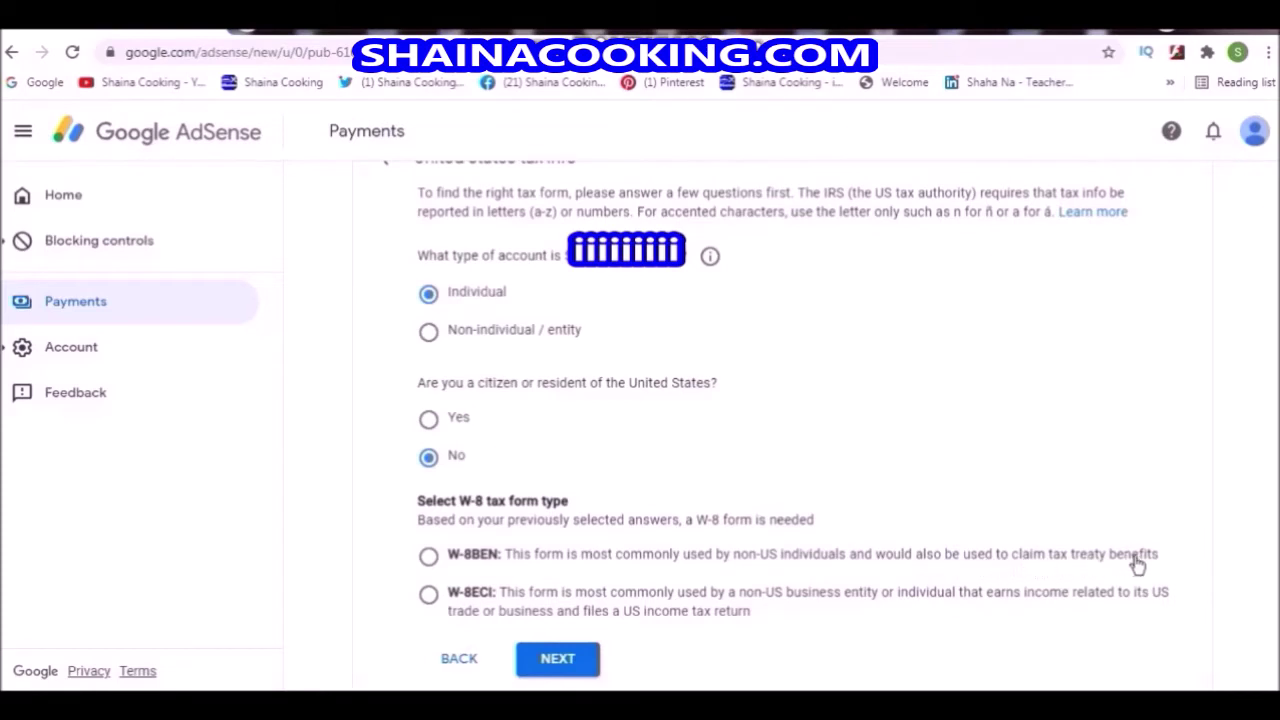
{"action": "left_click", "coordinate": [429, 556]}
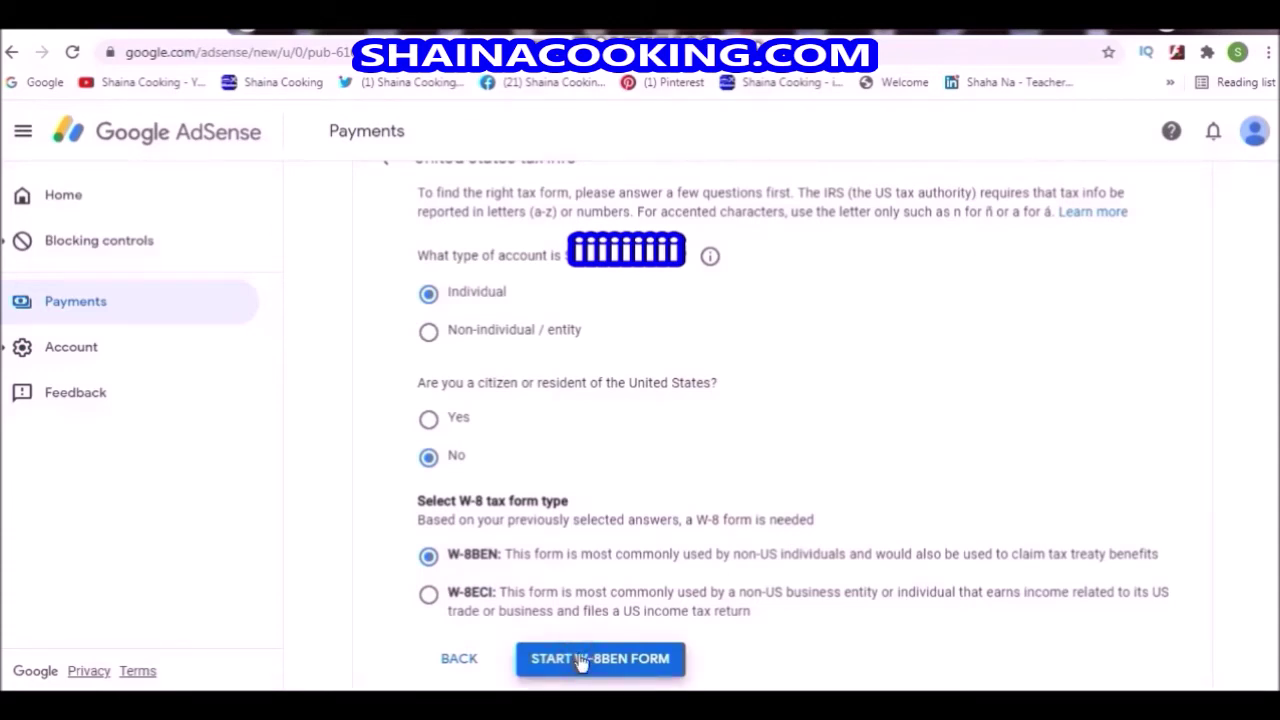
{"action": "left_click", "coordinate": [580, 662]}
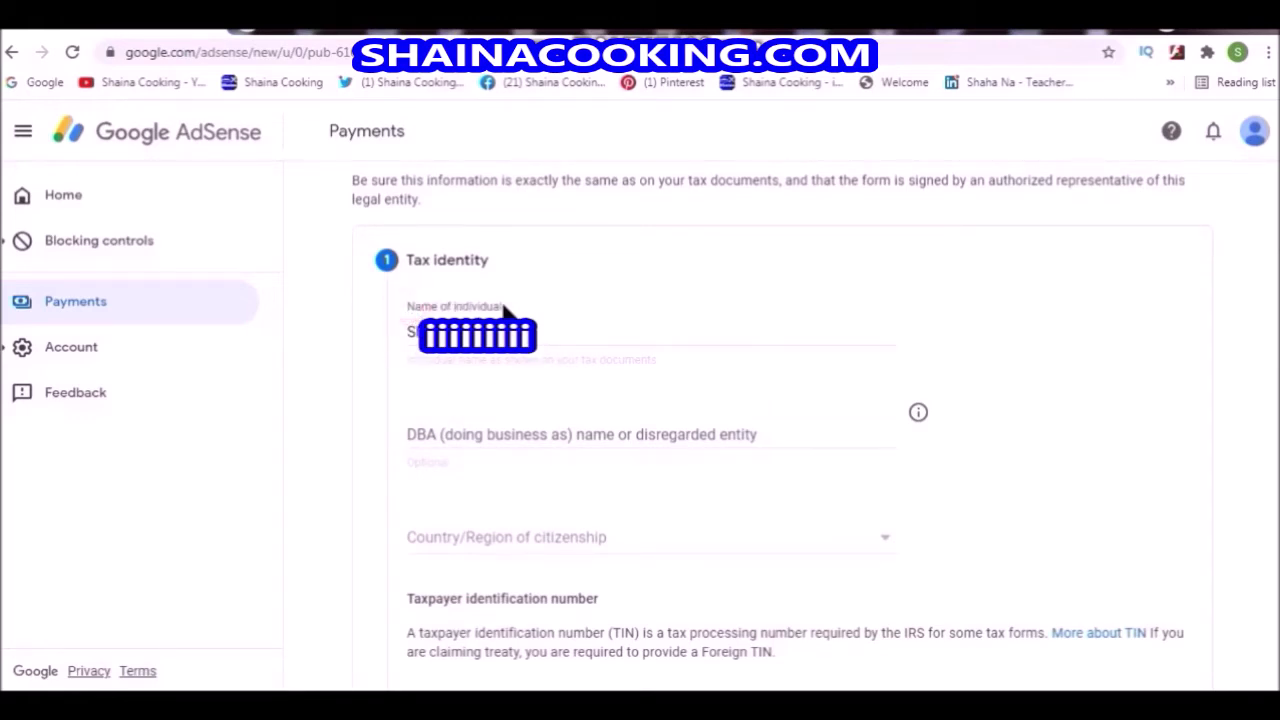
Step: Set the country/region of citizenship to India in the tax identity section
{"action": "left_click", "coordinate": [567, 543]}
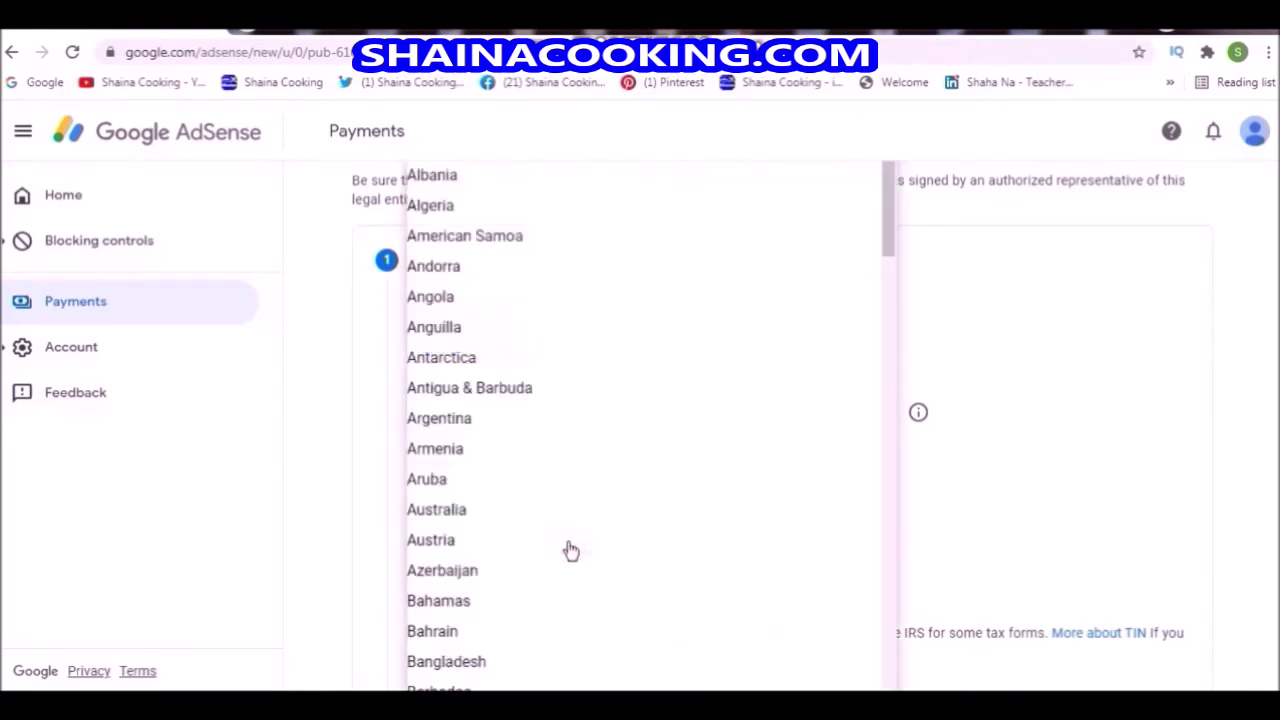
{"action": "left_click", "coordinate": [888, 220]}
{"action": "left_click_drag", "start_coordinate": [890, 240], "coordinate": [891, 594]}
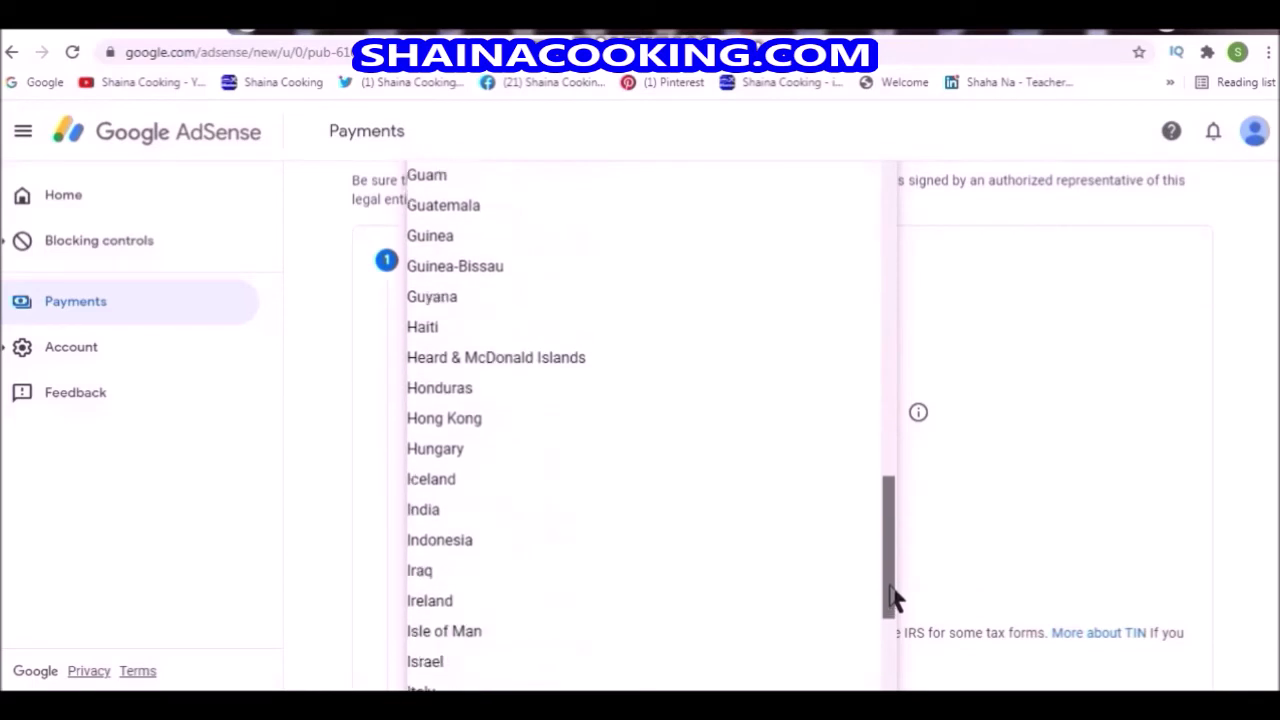
{"action": "left_click", "coordinate": [458, 511]}
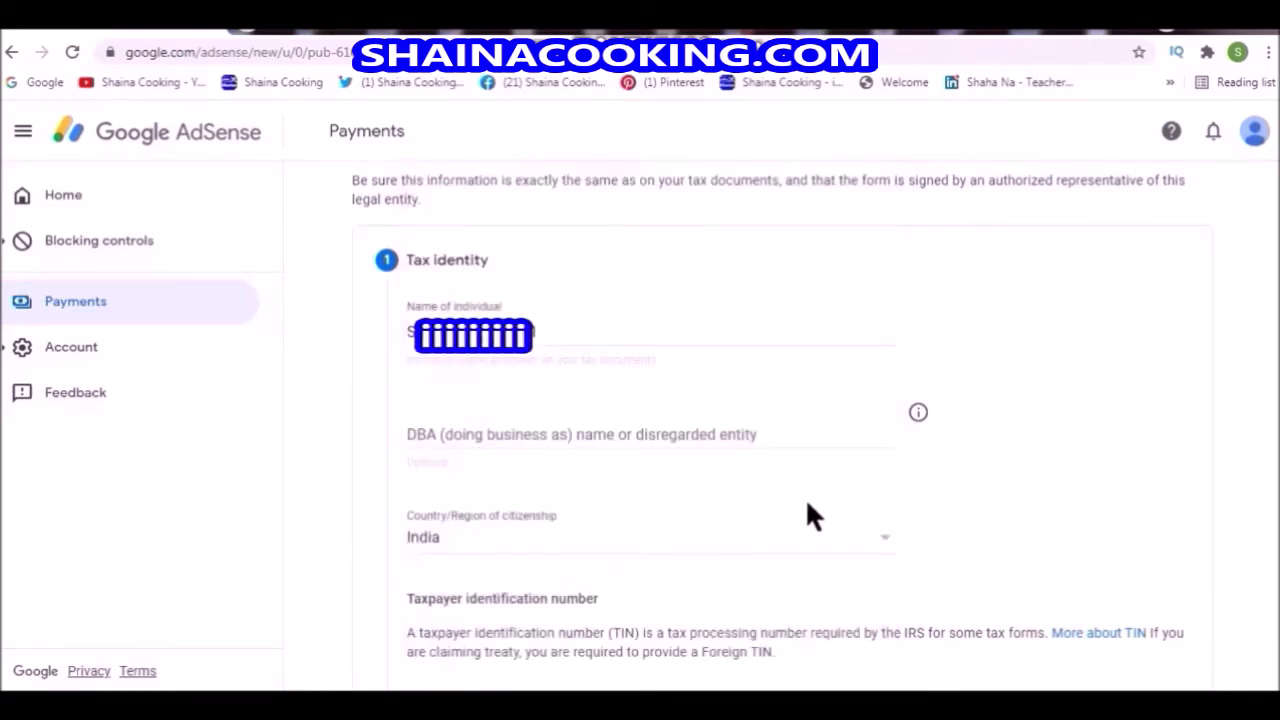
Step: Enter the taxpayer identification number as the Foreign TIN and continue to the address section
{"action": "scroll", "coordinate": [936, 498], "scroll_direction": "down", "scroll_amount": 3}
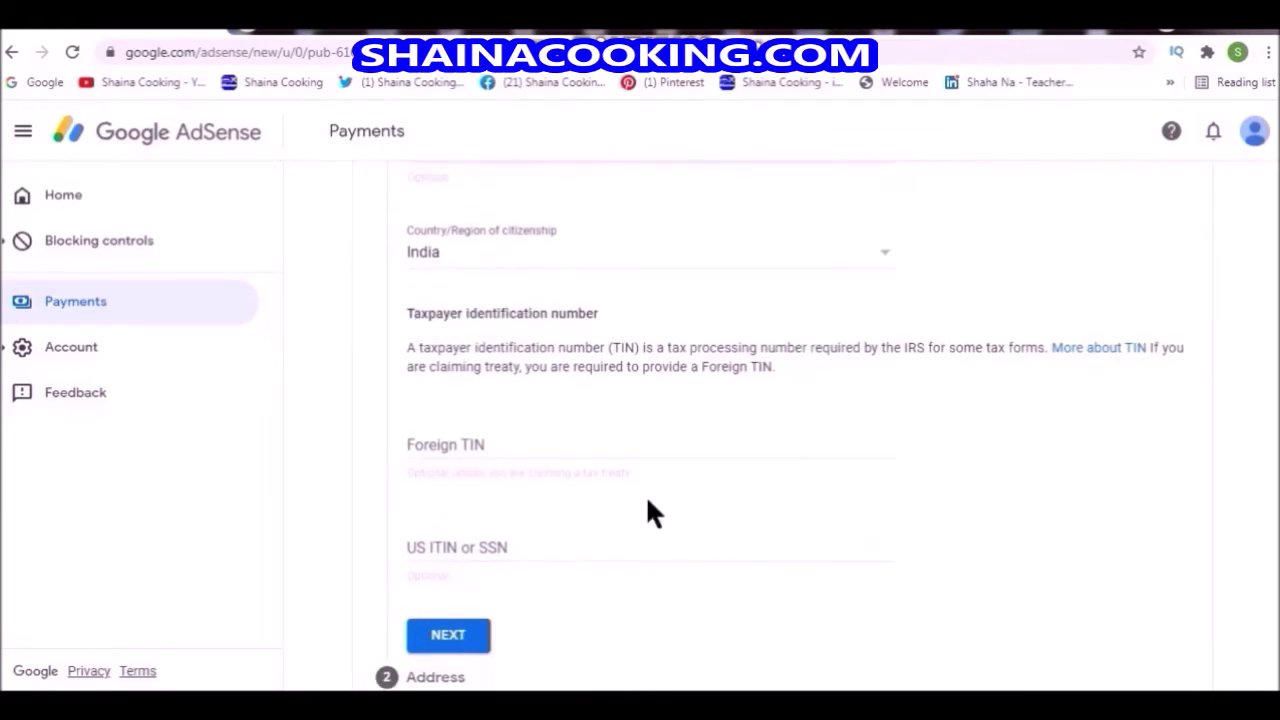
{"action": "left_click", "coordinate": [484, 444]}
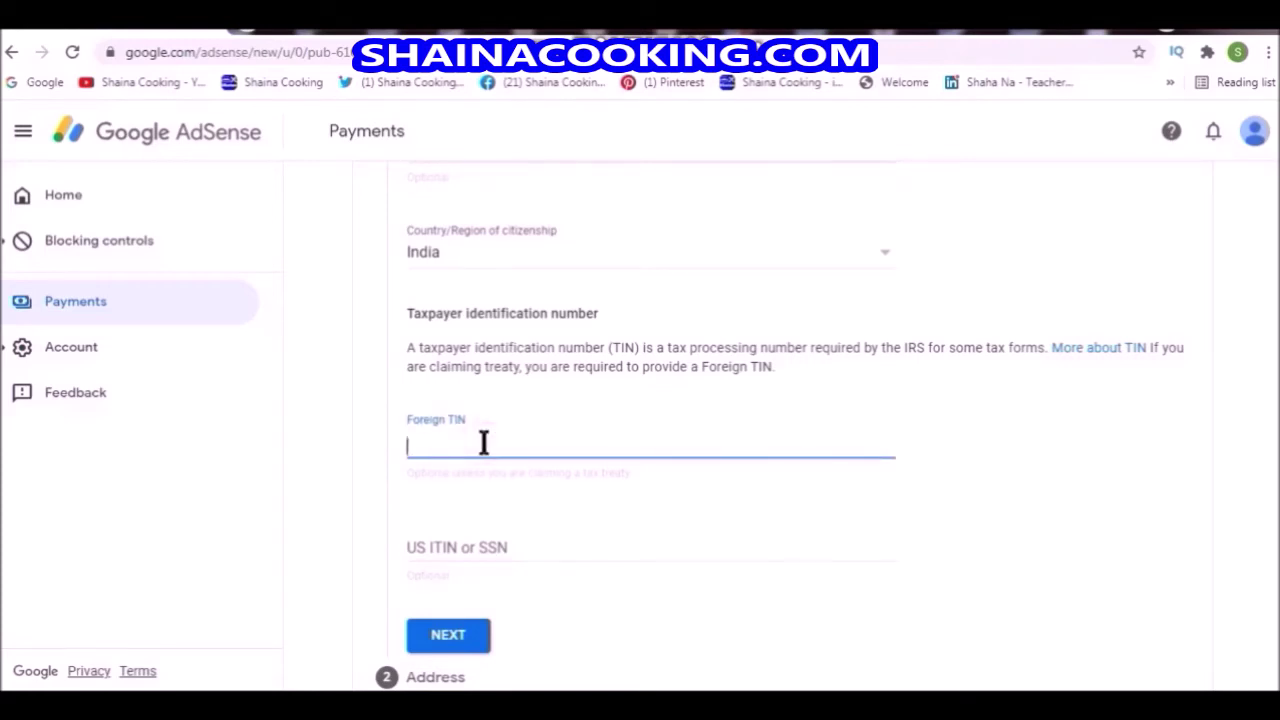
{"action": "type", "text": "iiiiiiiiii"}
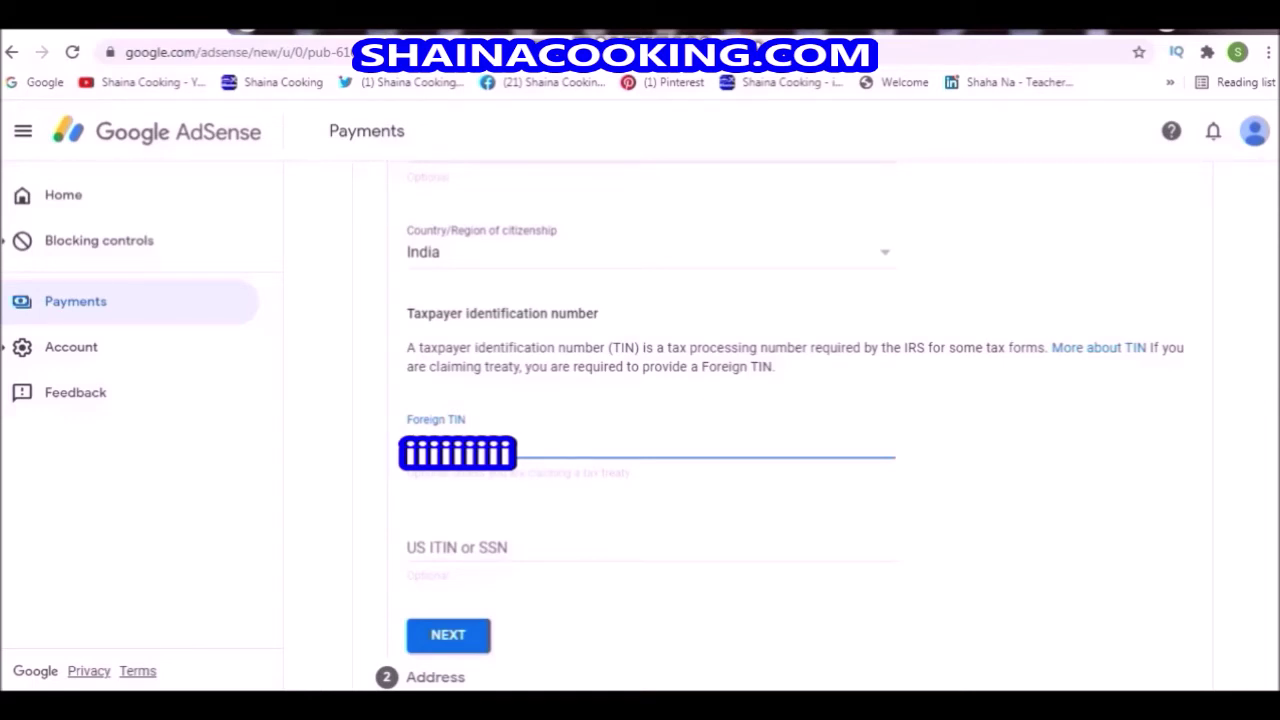
{"action": "scroll", "coordinate": [830, 660], "scroll_direction": "down", "scroll_amount": 1}
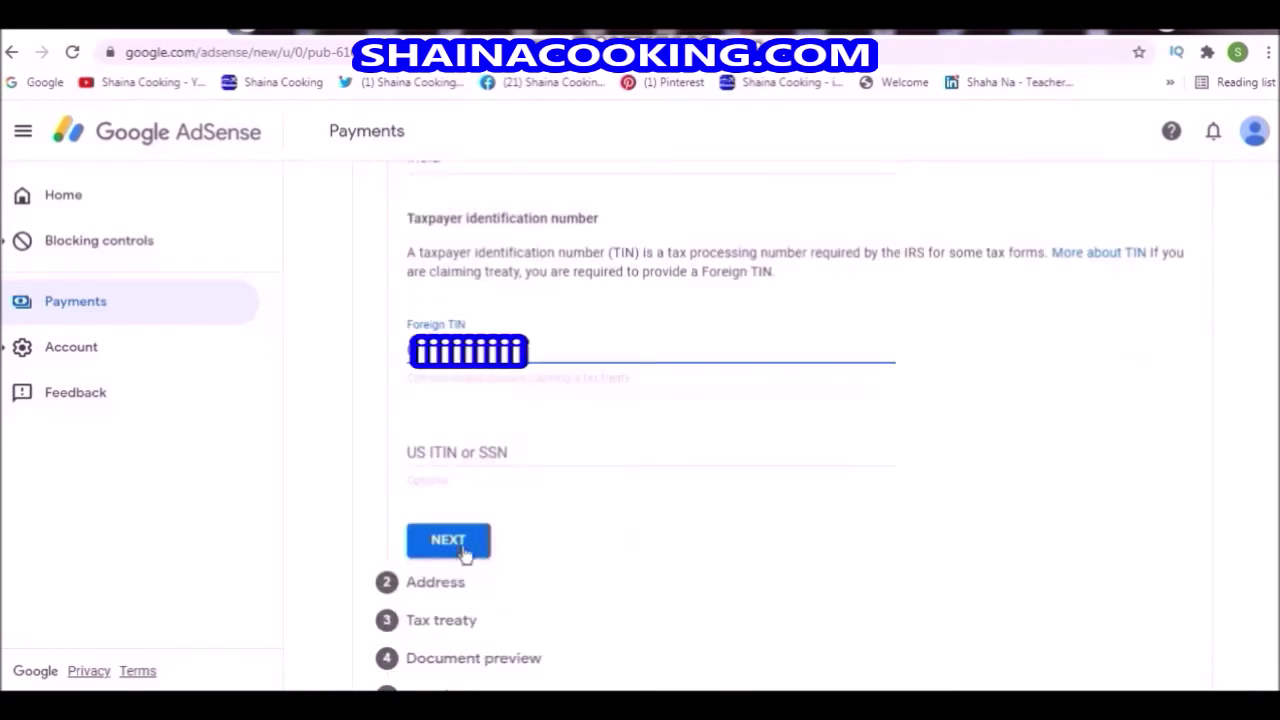
{"action": "left_click", "coordinate": [445, 540]}
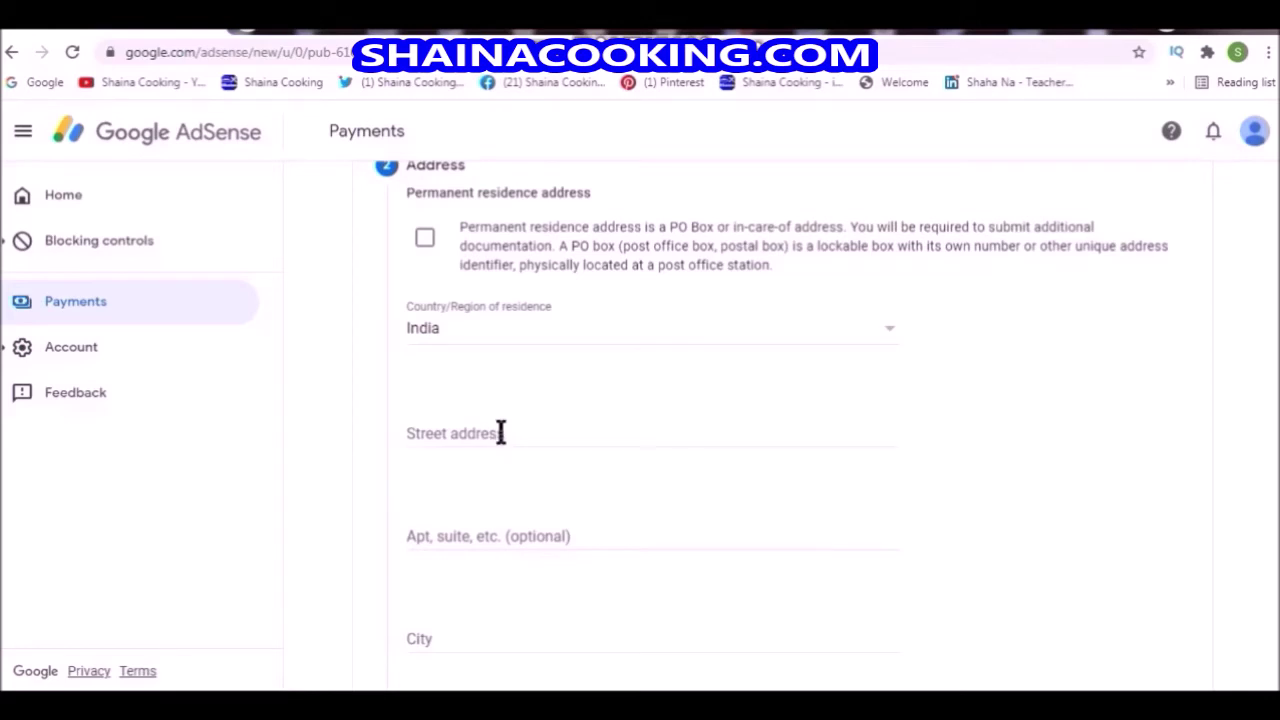
Step: Fill in the permanent residence street address, city, pincode and state, mark the mailing address as the same, and continue to the tax treaty section
{"action": "left_click", "coordinate": [500, 432]}
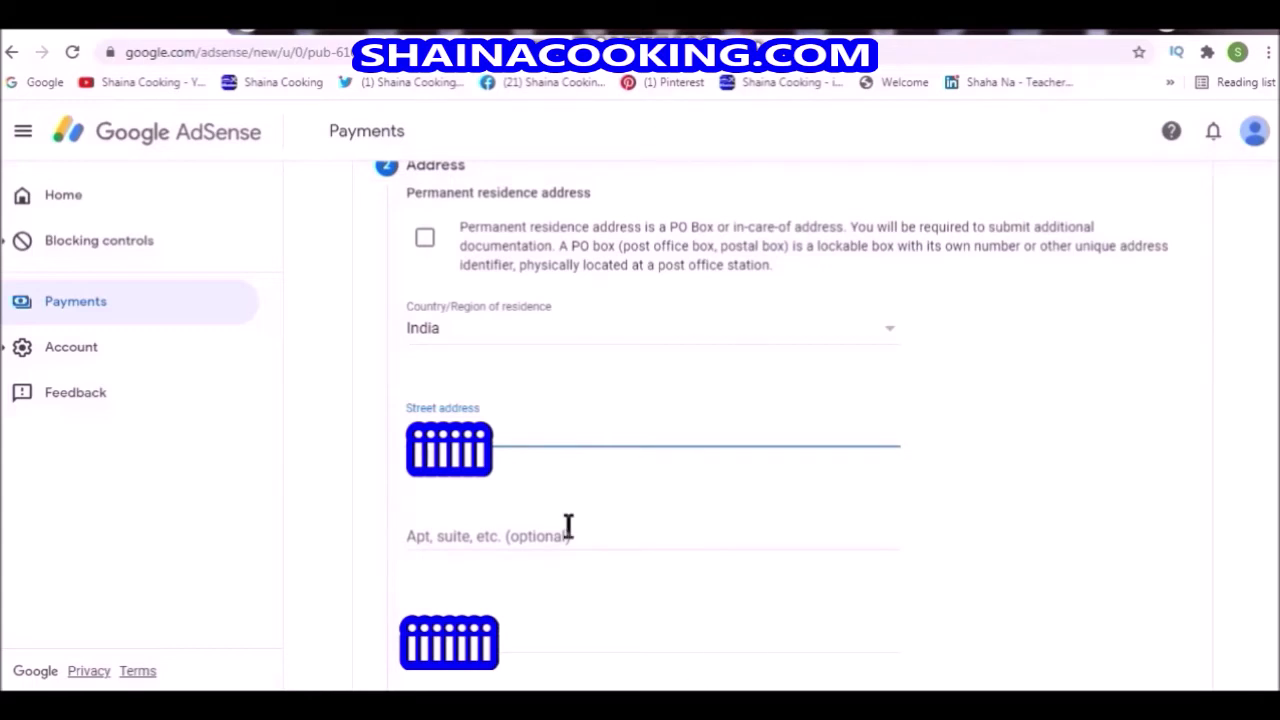
{"action": "scroll", "coordinate": [650, 400], "scroll_direction": "down", "scroll_amount": 4}
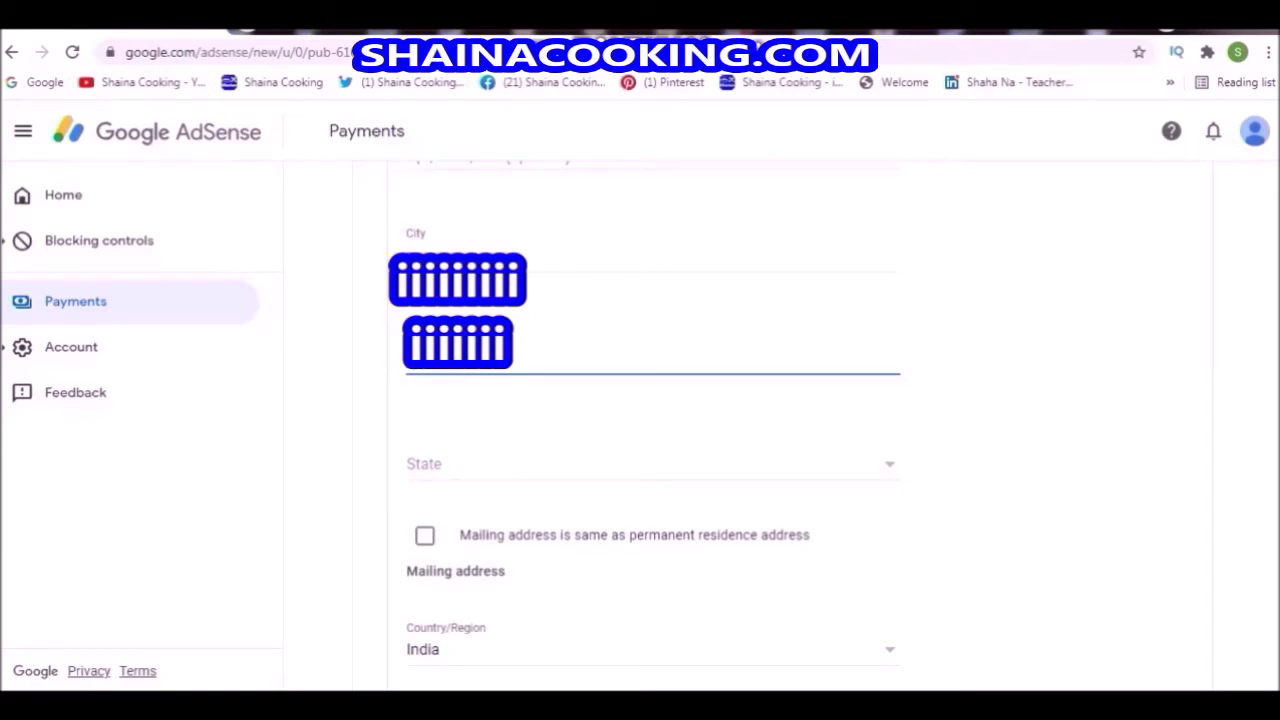
{"action": "left_click", "coordinate": [584, 470]}
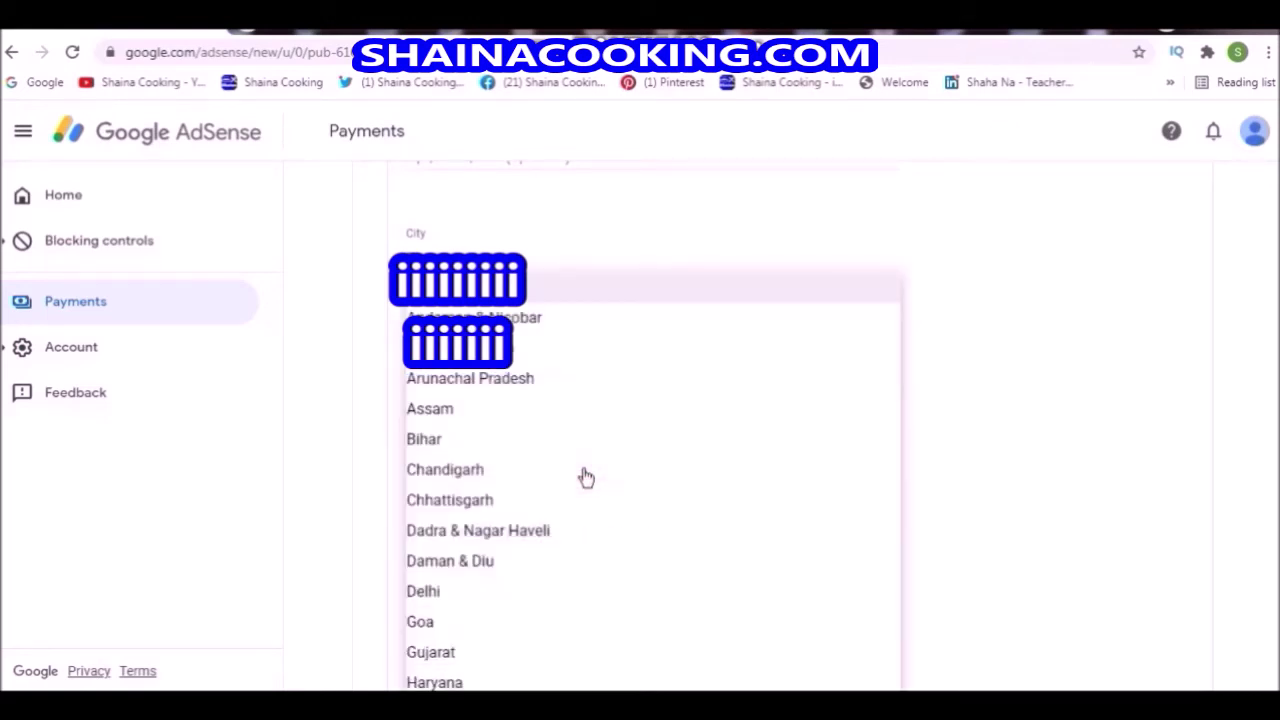
{"action": "scroll", "coordinate": [586, 477], "scroll_direction": "down", "scroll_amount": 3}
{"action": "left_click", "coordinate": [466, 550]}
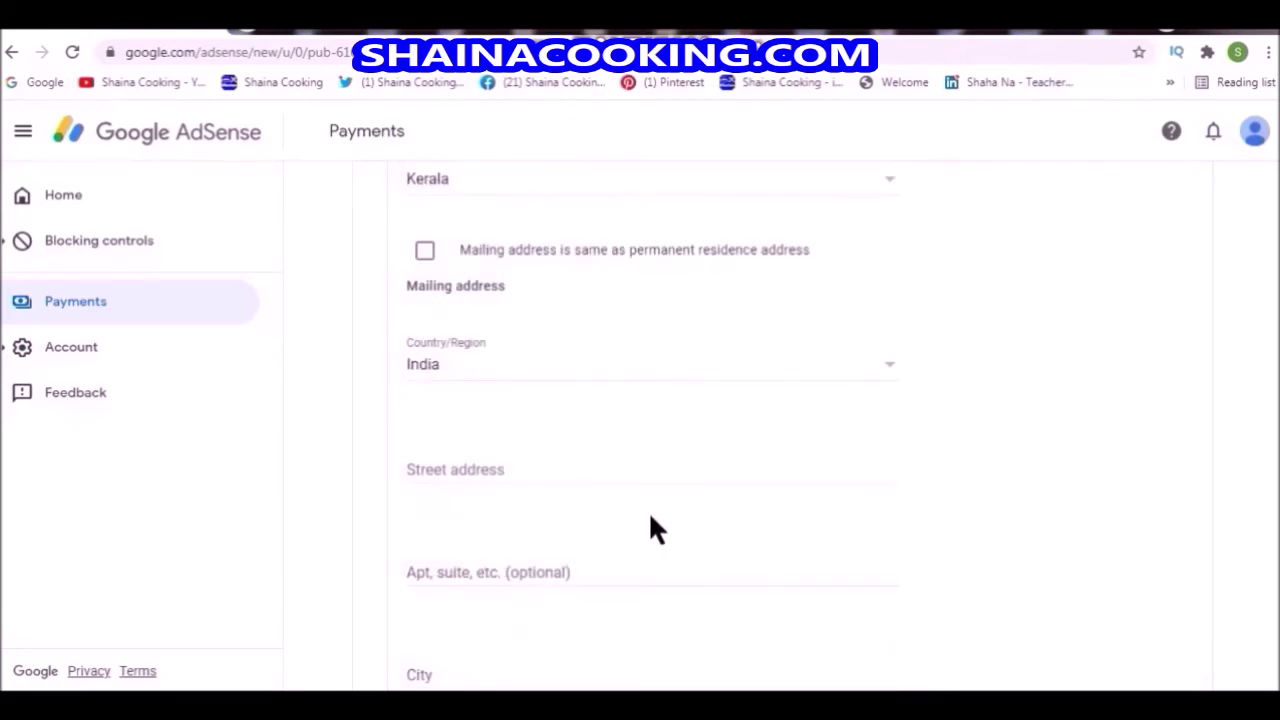
{"action": "left_click", "coordinate": [425, 255]}
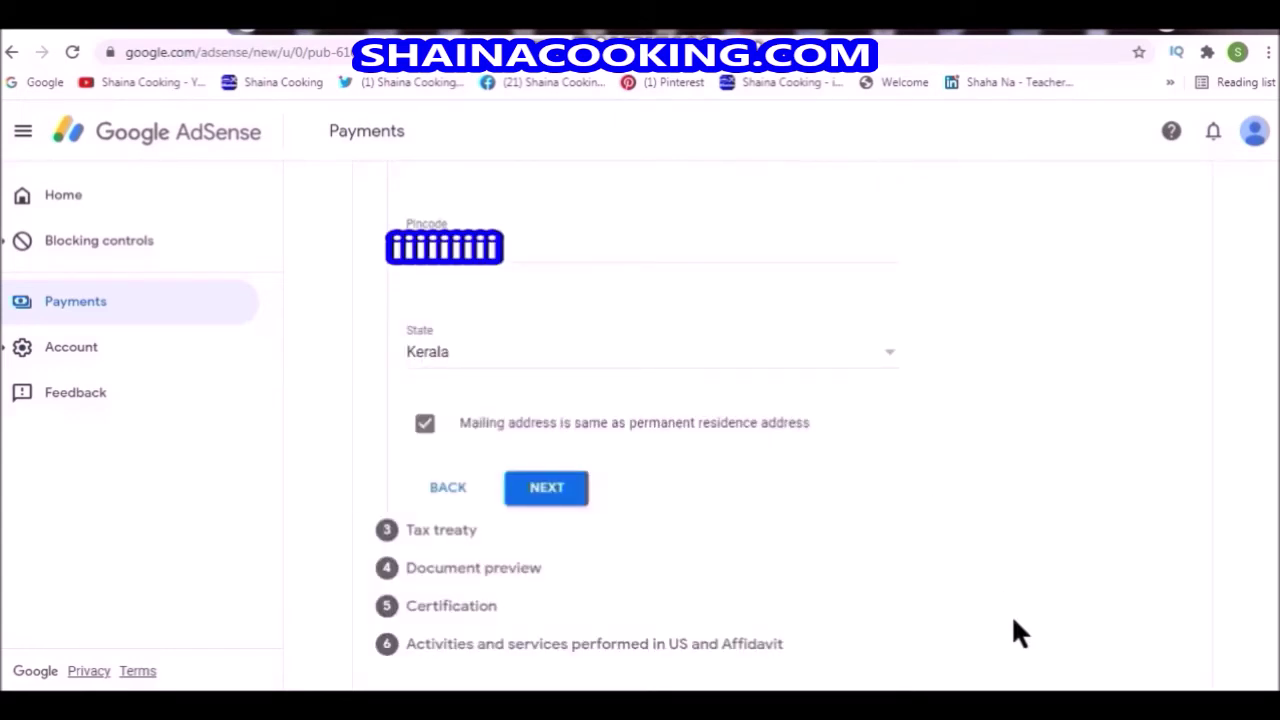
{"action": "left_click", "coordinate": [549, 493]}
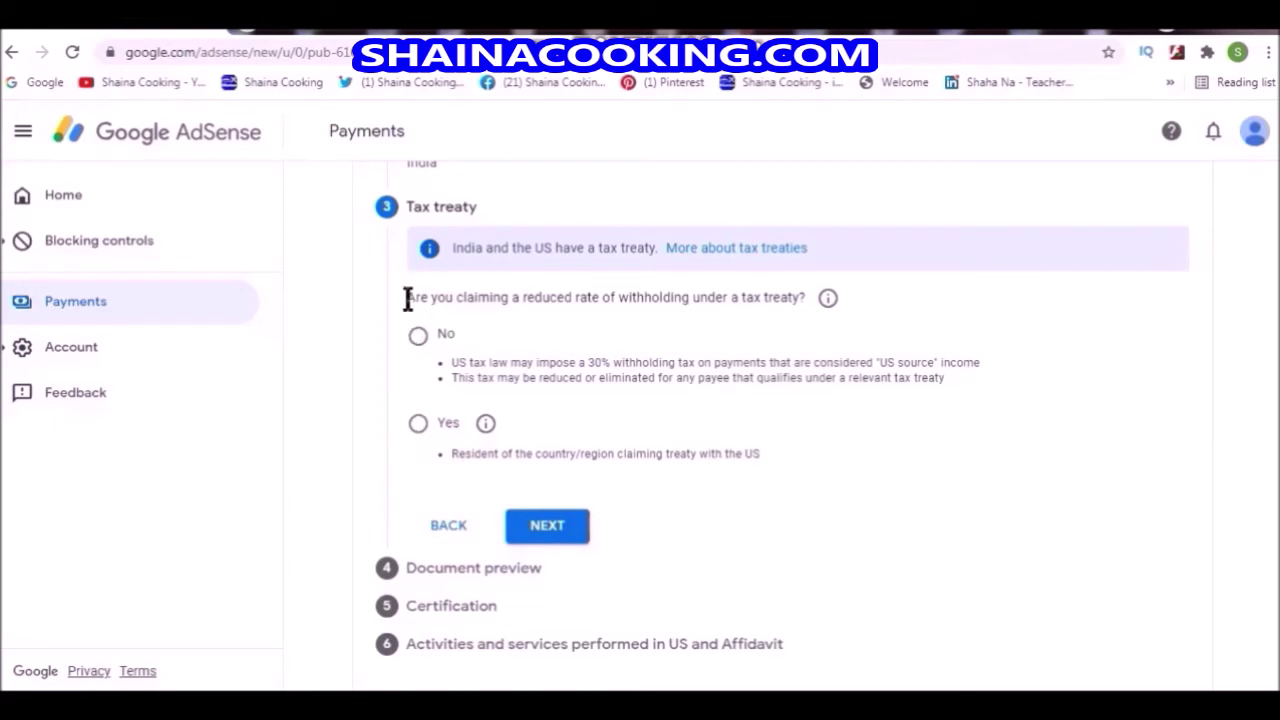
Step: Answer Yes to claiming a reduced withholding rate under a tax treaty and confirm residency in the treaty country, India
{"action": "mouse_move", "coordinate": [408, 309]}
{"action": "left_mouse_down"}
{"action": "mouse_move", "coordinate": [423, 297]}
{"action": "mouse_move", "coordinate": [408, 297]}
{"action": "left_mouse_up"}
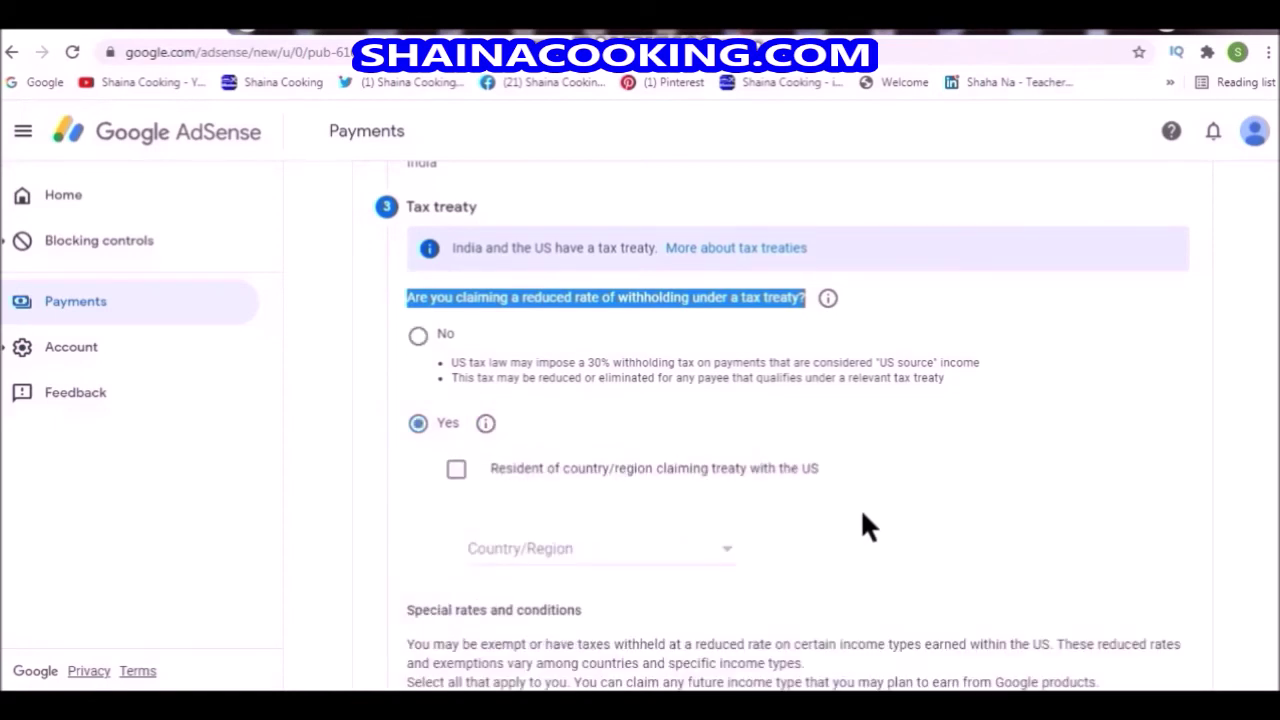
{"action": "left_click", "coordinate": [458, 470]}
{"action": "scroll", "coordinate": [881, 481], "scroll_direction": "down", "scroll_amount": 1}
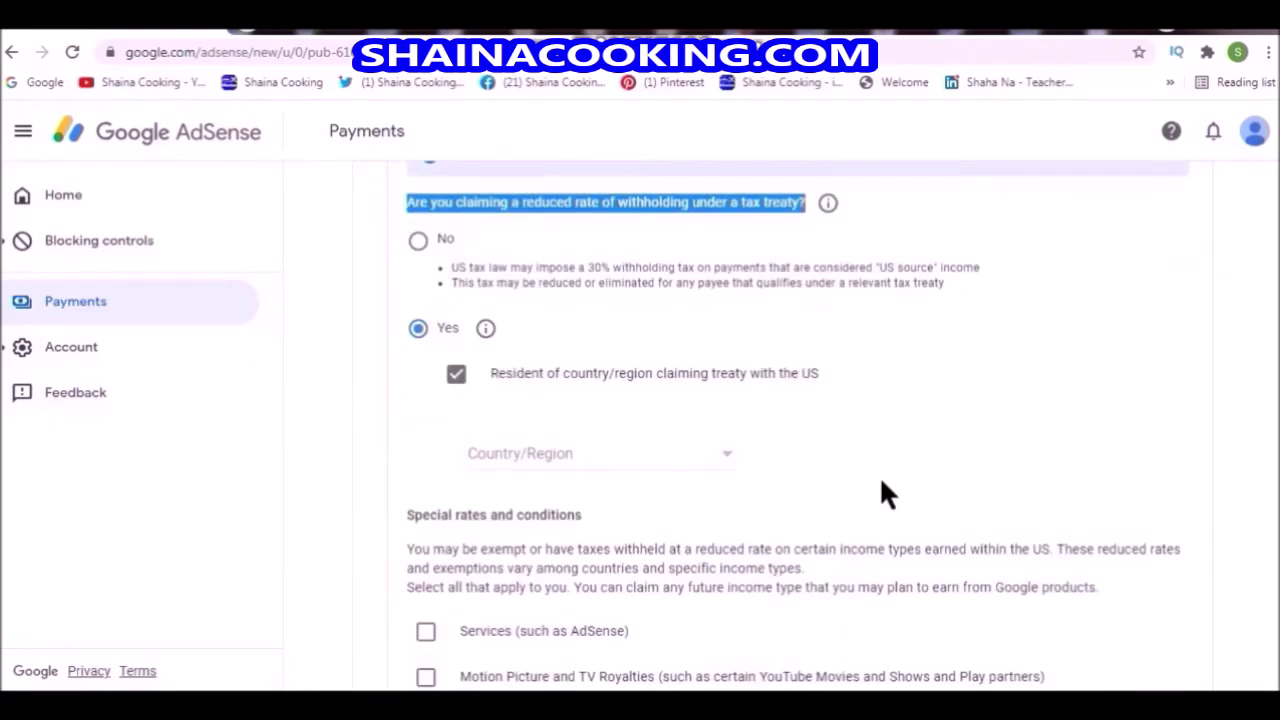
{"action": "left_click", "coordinate": [634, 458]}
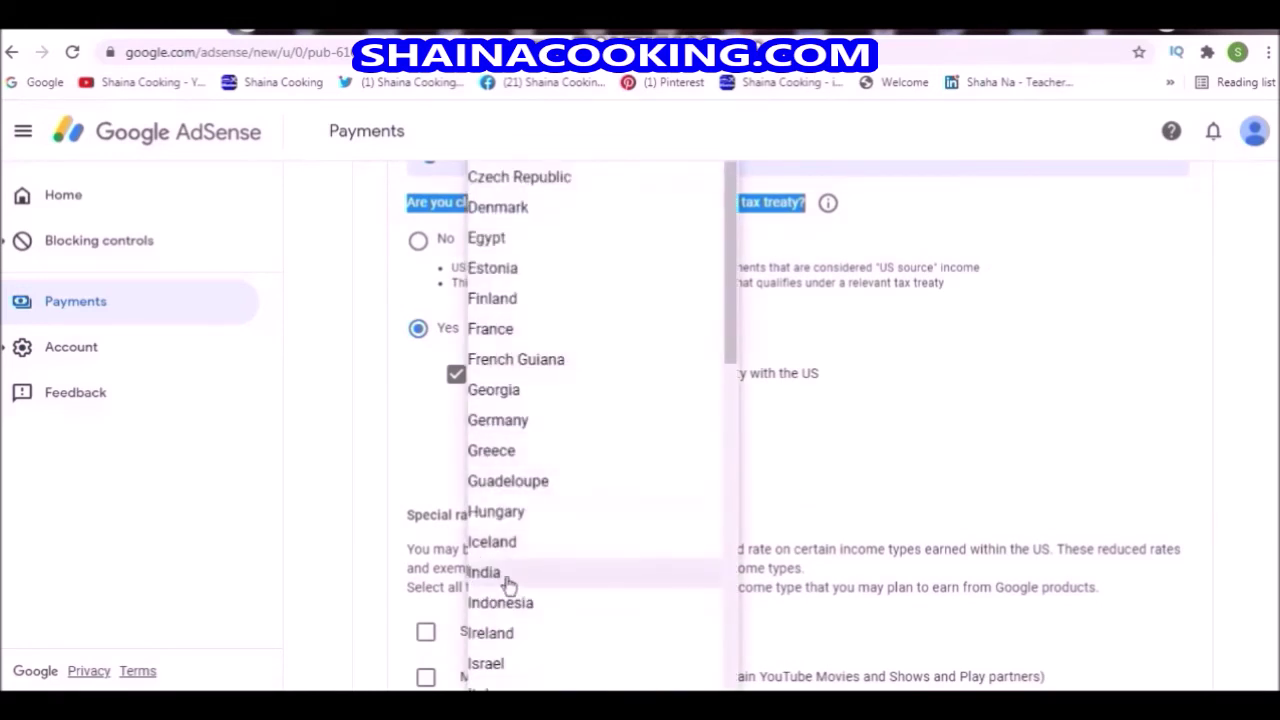
{"action": "left_click", "coordinate": [510, 575]}
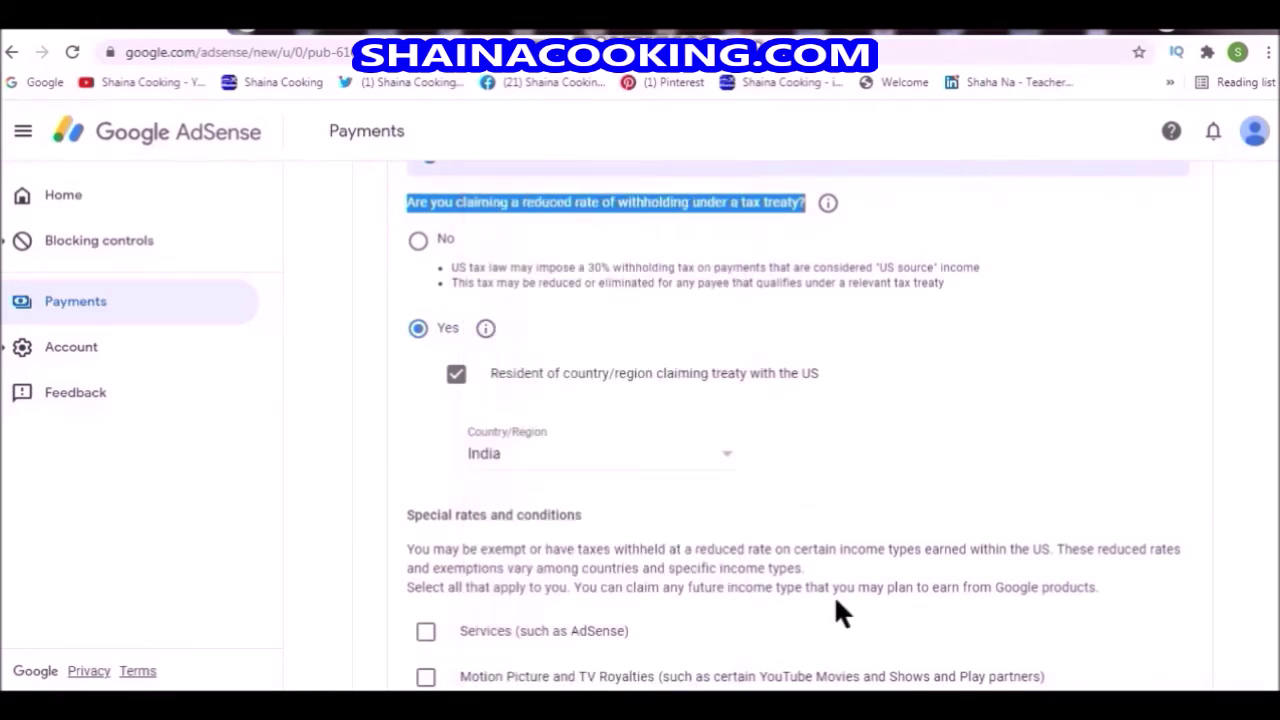
Step: Claim the Services income type under Article 7 and paragraph 1 at the 0% reduced treaty rate and confirm the treaty terms are met
{"action": "scroll", "coordinate": [824, 472], "scroll_direction": "down", "scroll_amount": 1}
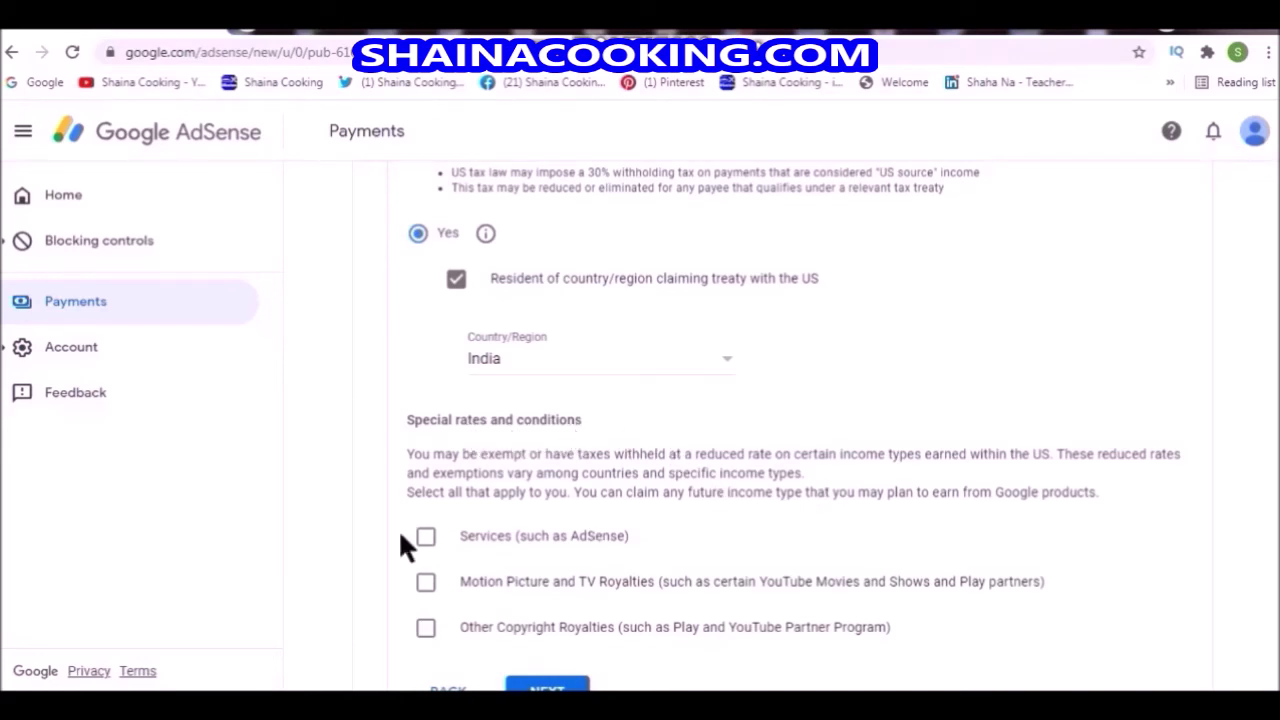
{"action": "left_click", "coordinate": [426, 538]}
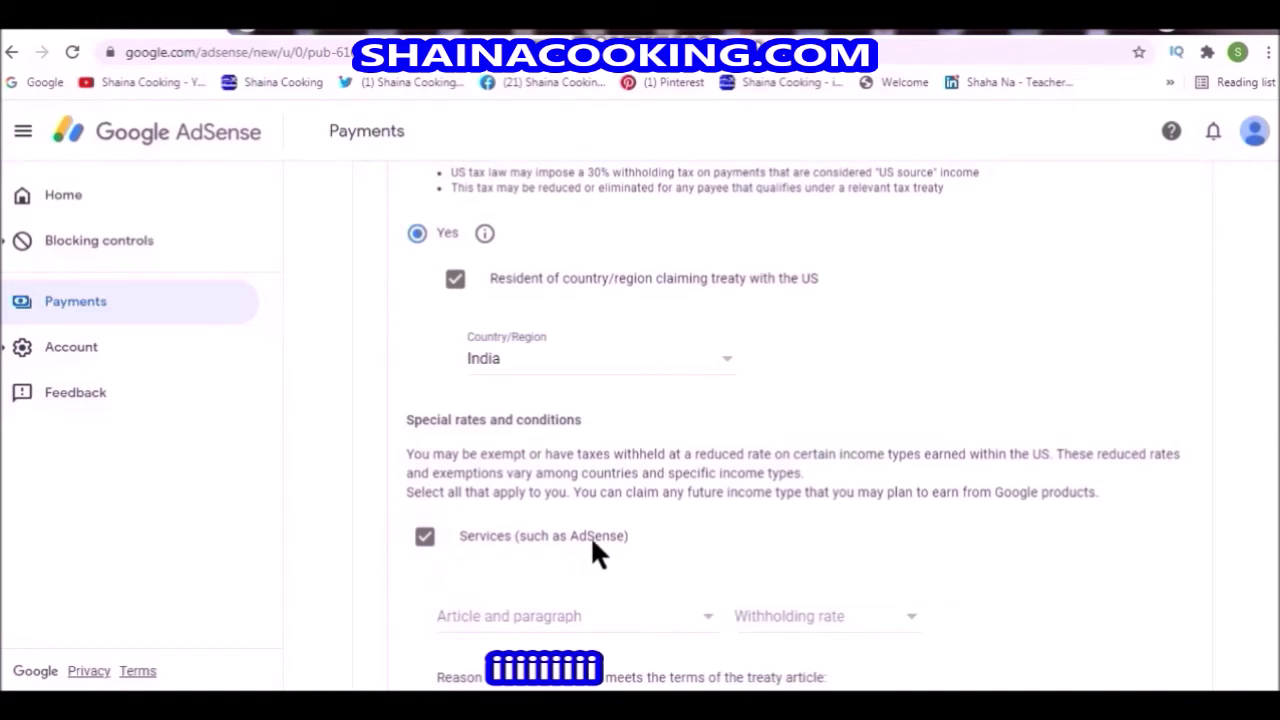
{"action": "left_click", "coordinate": [651, 617]}
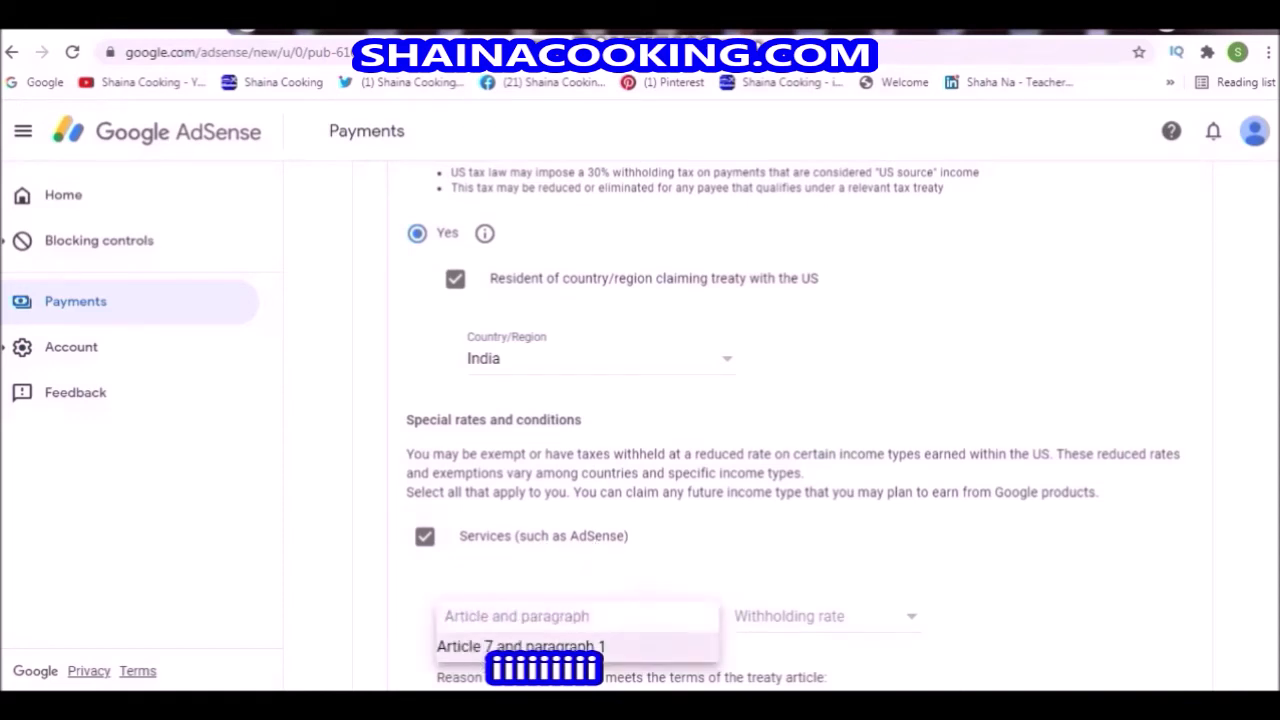
{"action": "left_click", "coordinate": [500, 647]}
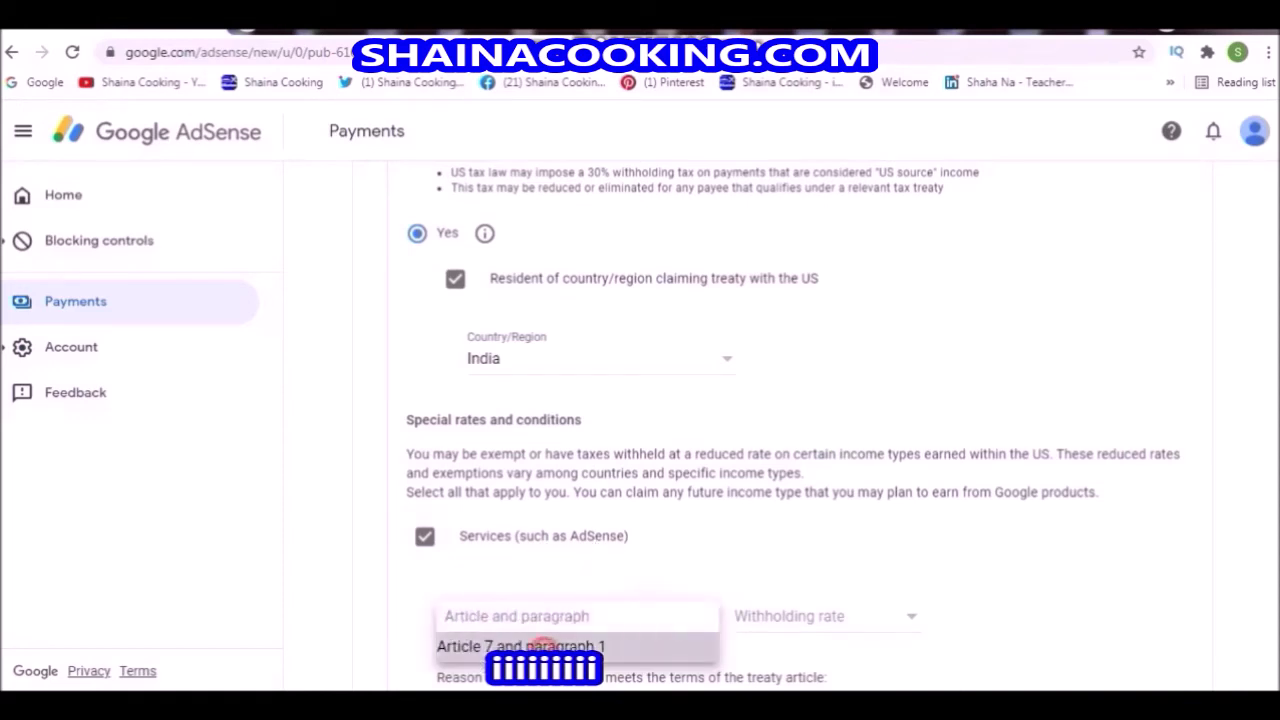
{"action": "left_click", "coordinate": [806, 618]}
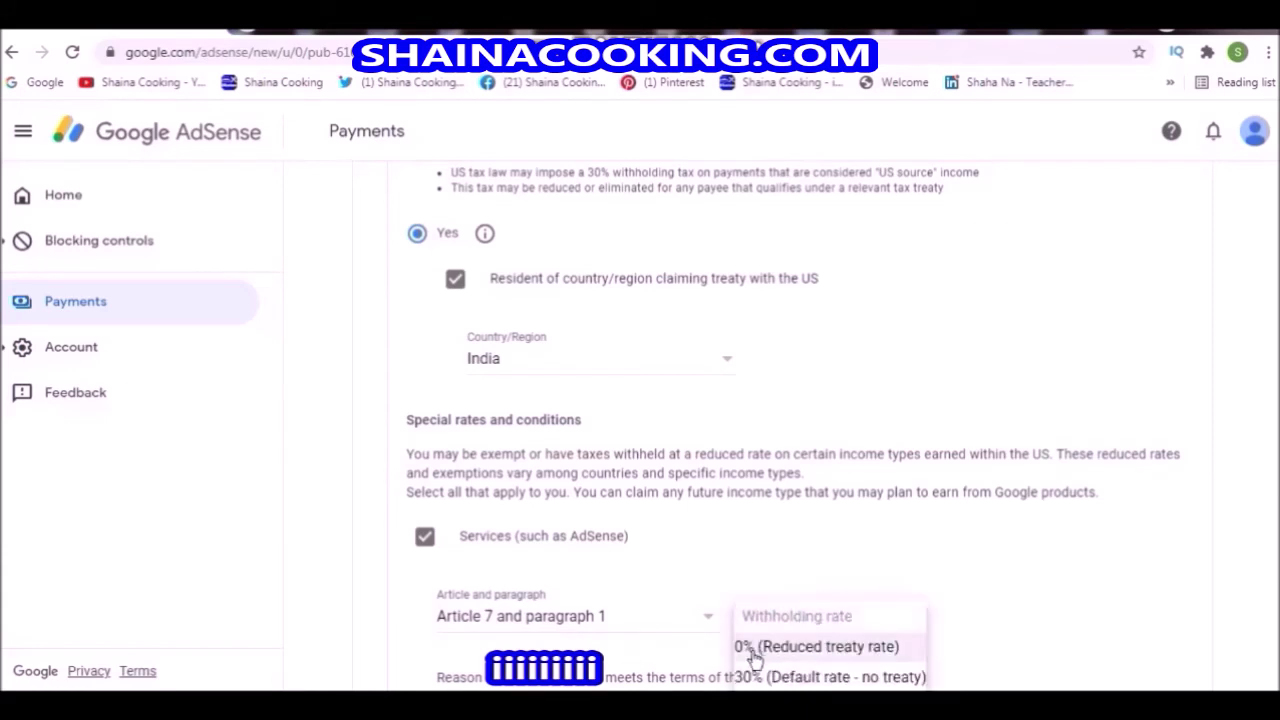
{"action": "left_click", "coordinate": [788, 646]}
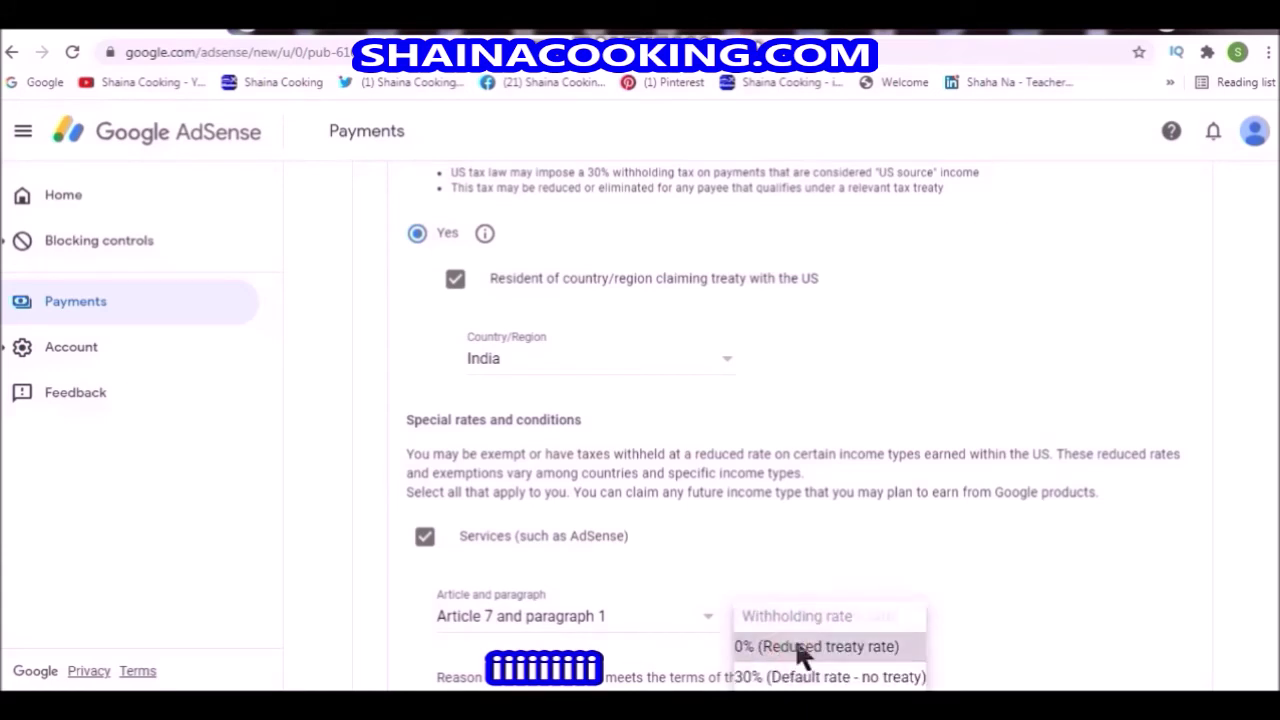
{"action": "scroll", "coordinate": [490, 452], "scroll_direction": "down", "scroll_amount": 3}
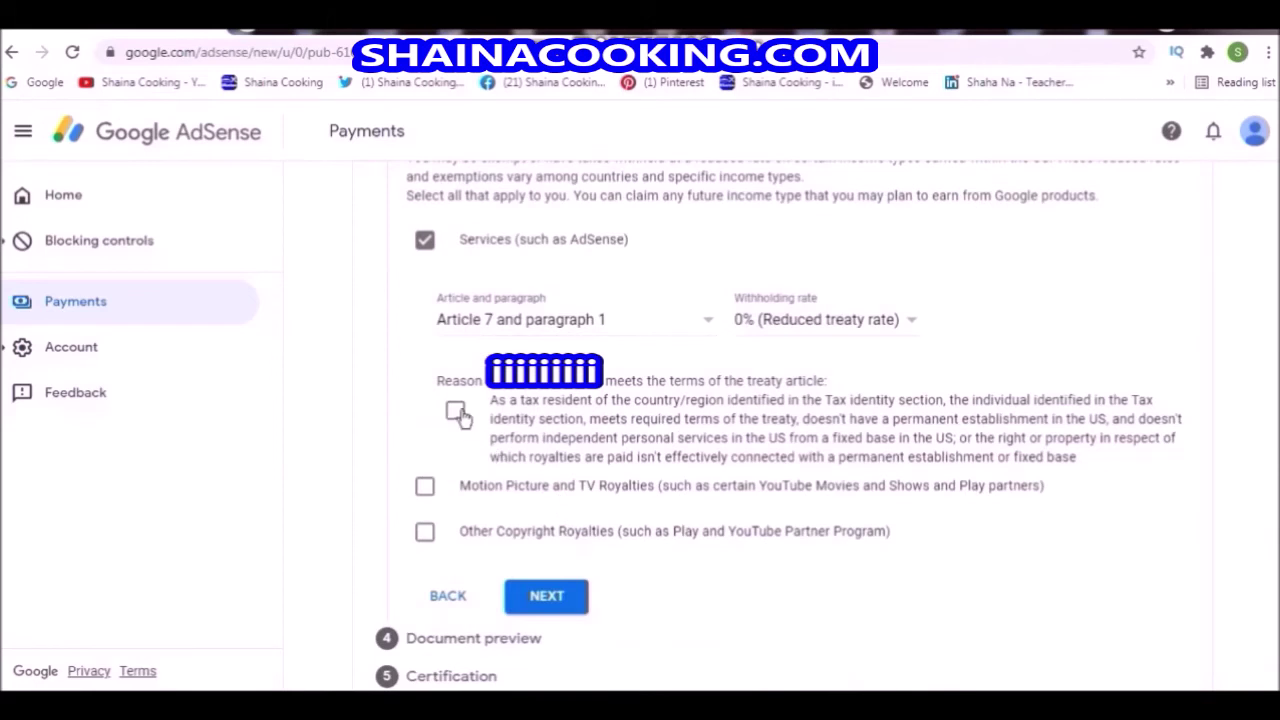
{"action": "left_click", "coordinate": [458, 413]}
Step: Claim Motion Picture and TV Royalties under Article 12 and paragraph 2A II at the 15% reduced treaty rate, confirming the treaty terms are met
{"action": "left_click", "coordinate": [425, 487]}
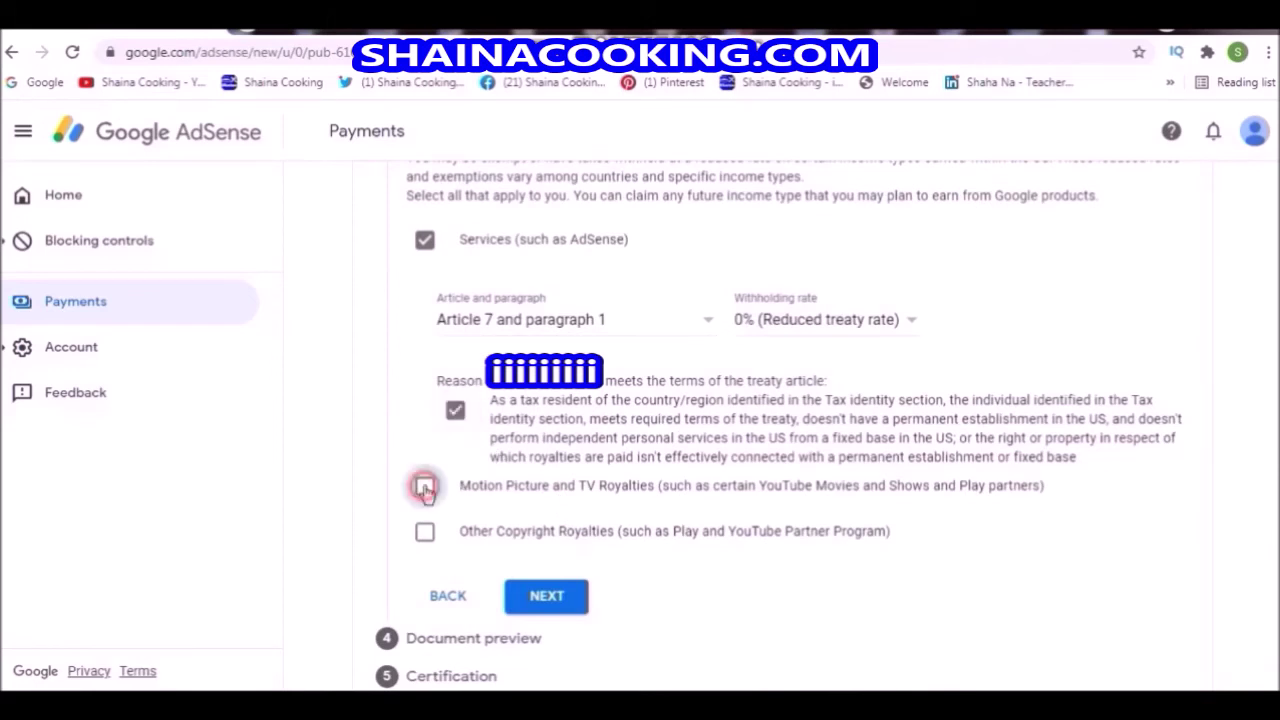
{"action": "left_click", "coordinate": [566, 565]}
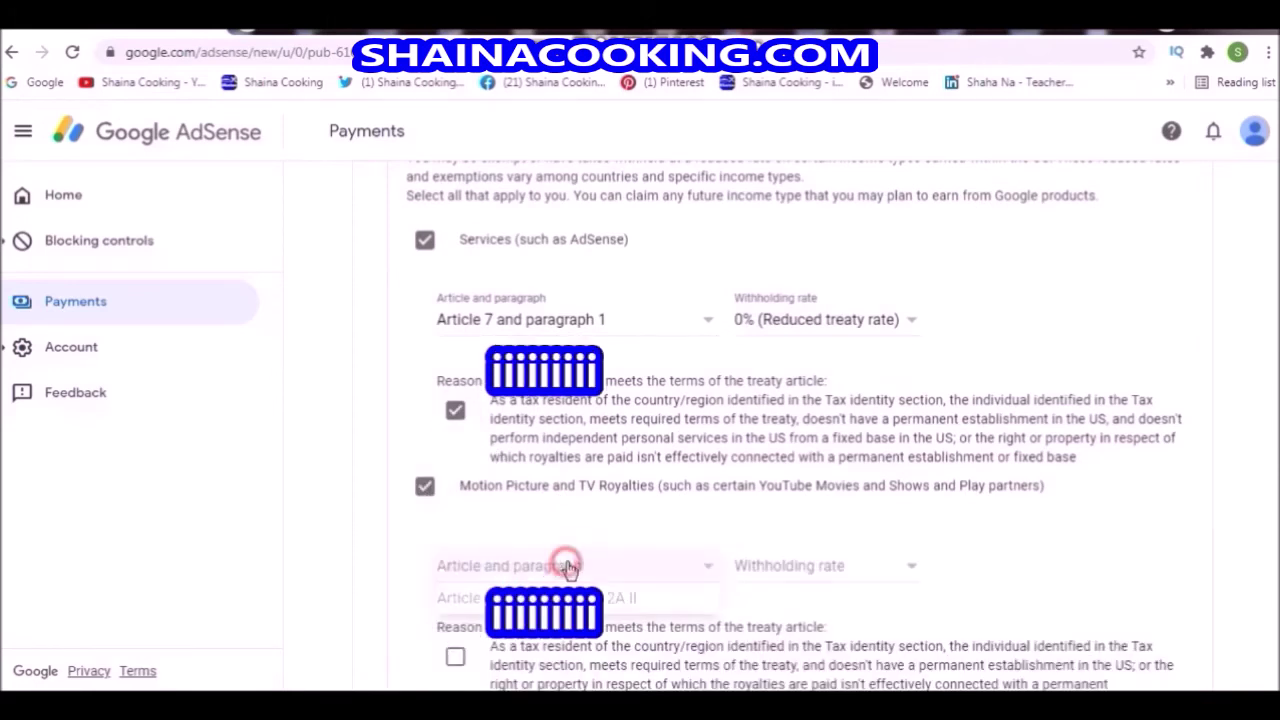
{"action": "left_click", "coordinate": [570, 598]}
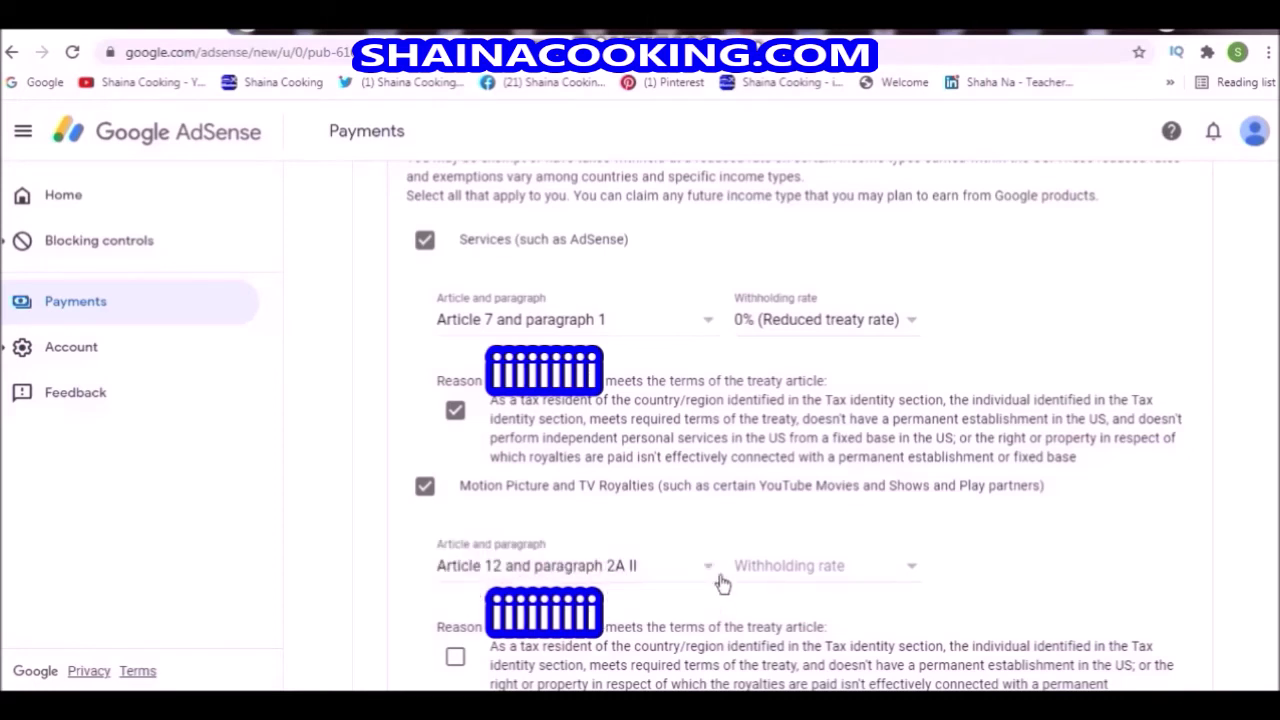
{"action": "left_click", "coordinate": [797, 566]}
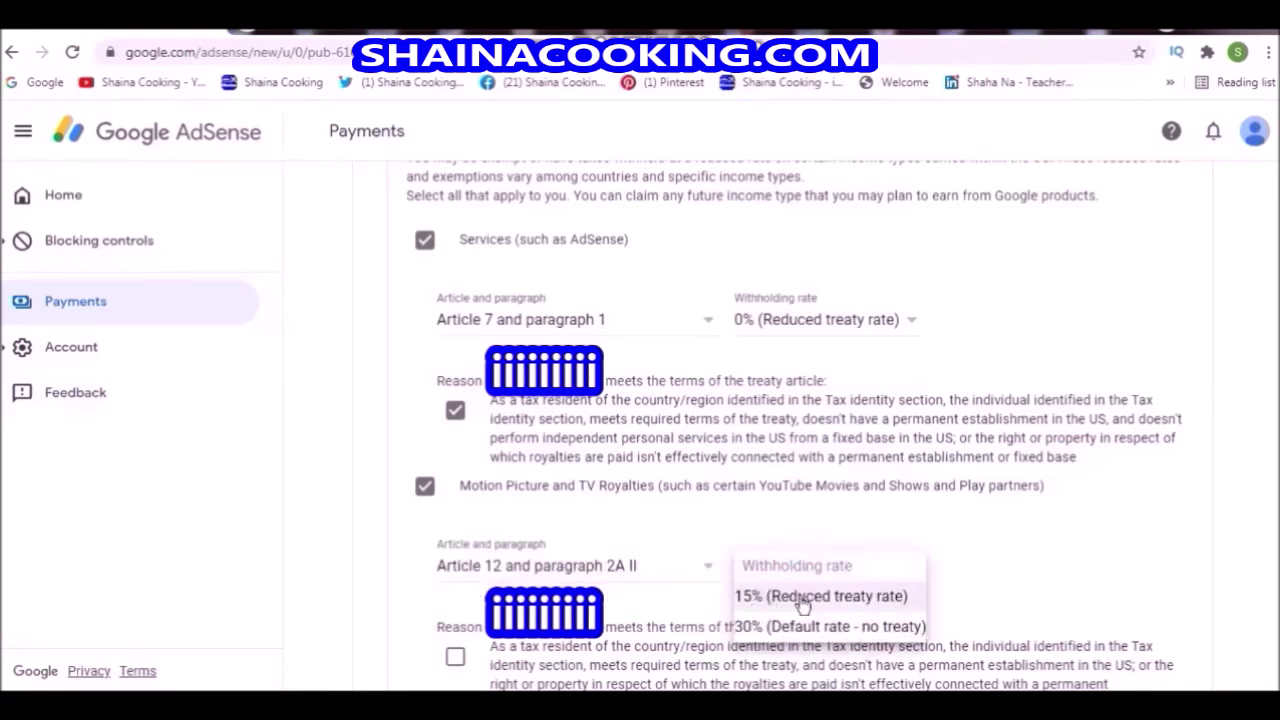
{"action": "left_click", "coordinate": [803, 600]}
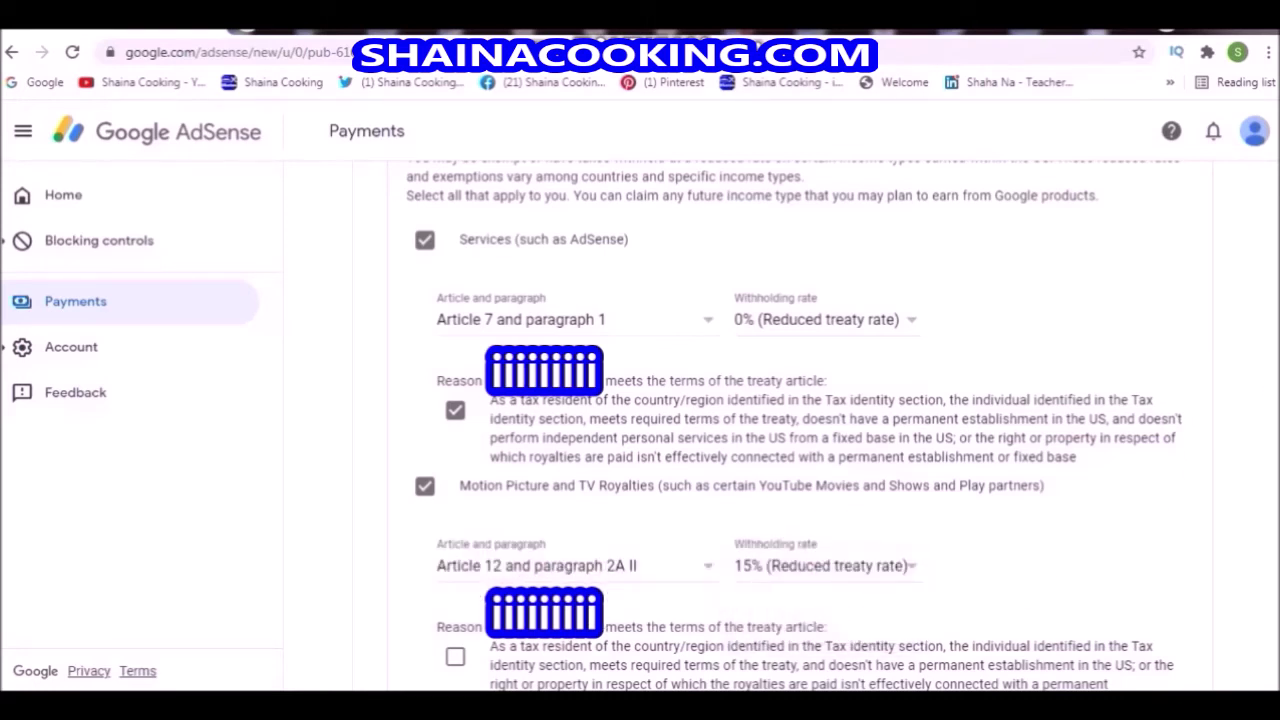
{"action": "scroll", "coordinate": [486, 440], "scroll_direction": "down", "scroll_amount": 3}
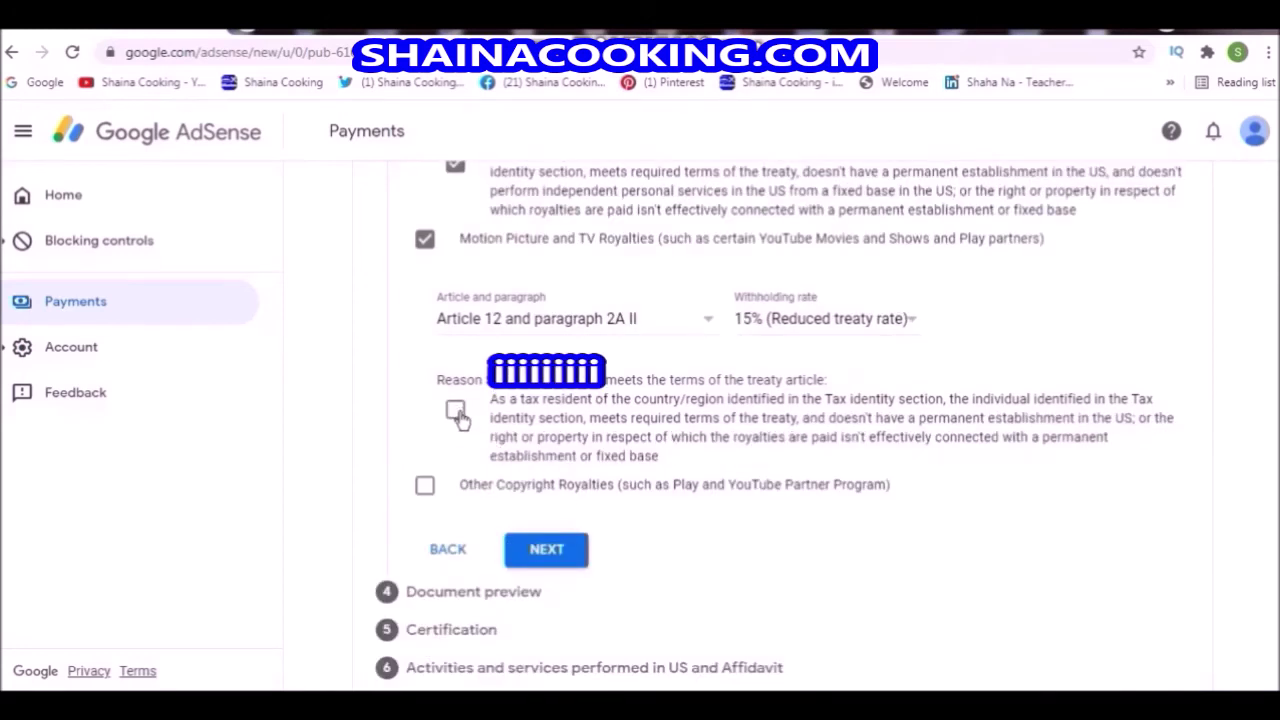
{"action": "left_click", "coordinate": [456, 412]}
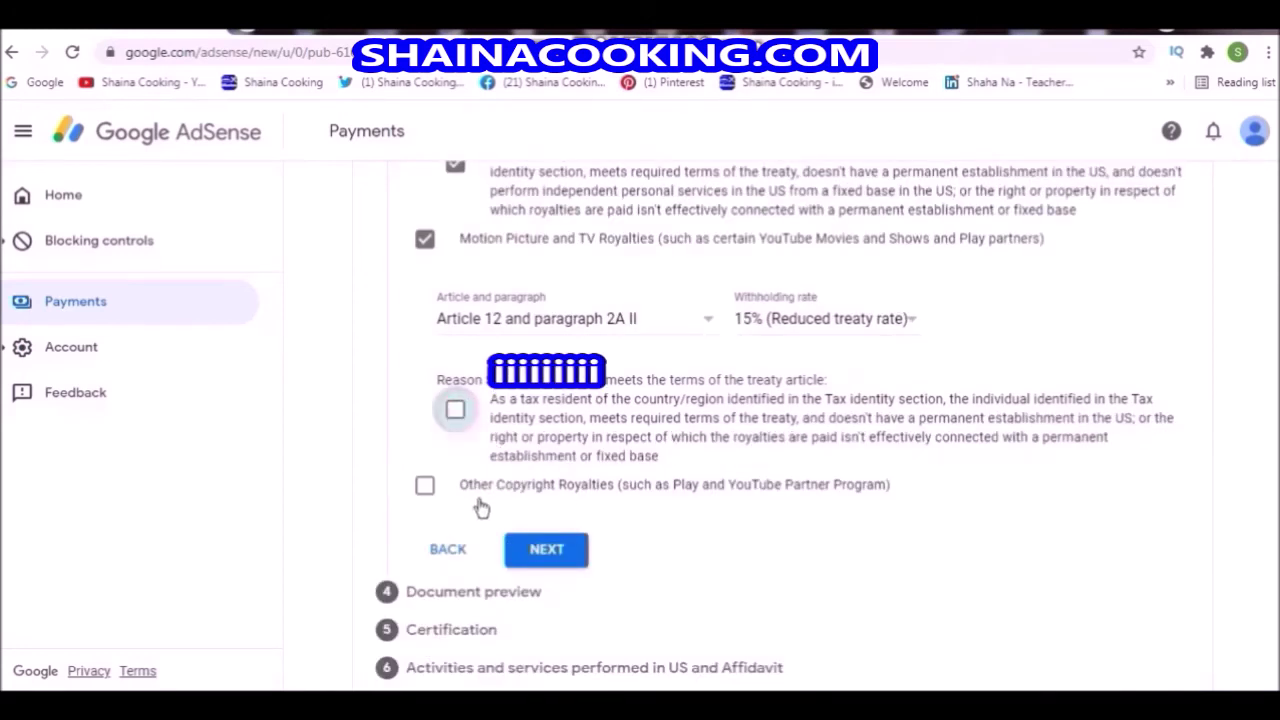
Step: Claim Other Copyright Royalties under Article 12 and paragraph 2A II at 15%, confirm the treaty terms, and continue to the document preview
{"action": "left_click", "coordinate": [424, 486]}
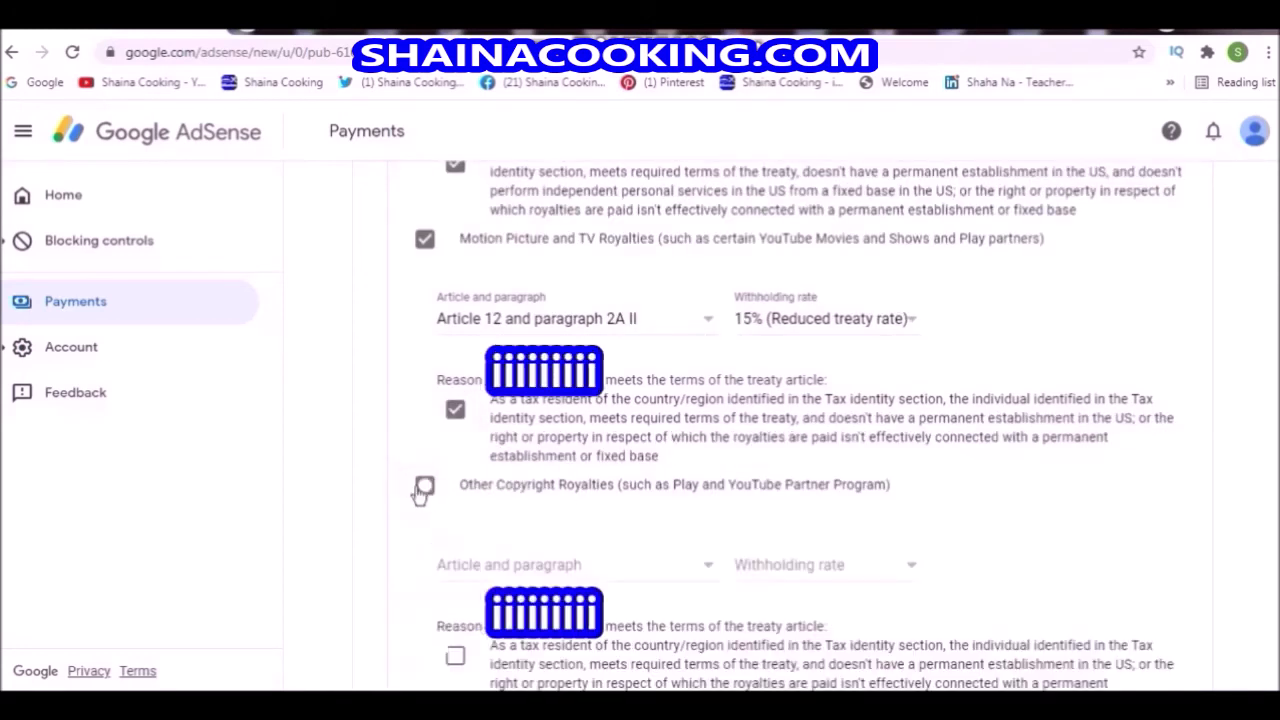
{"action": "left_click", "coordinate": [580, 566]}
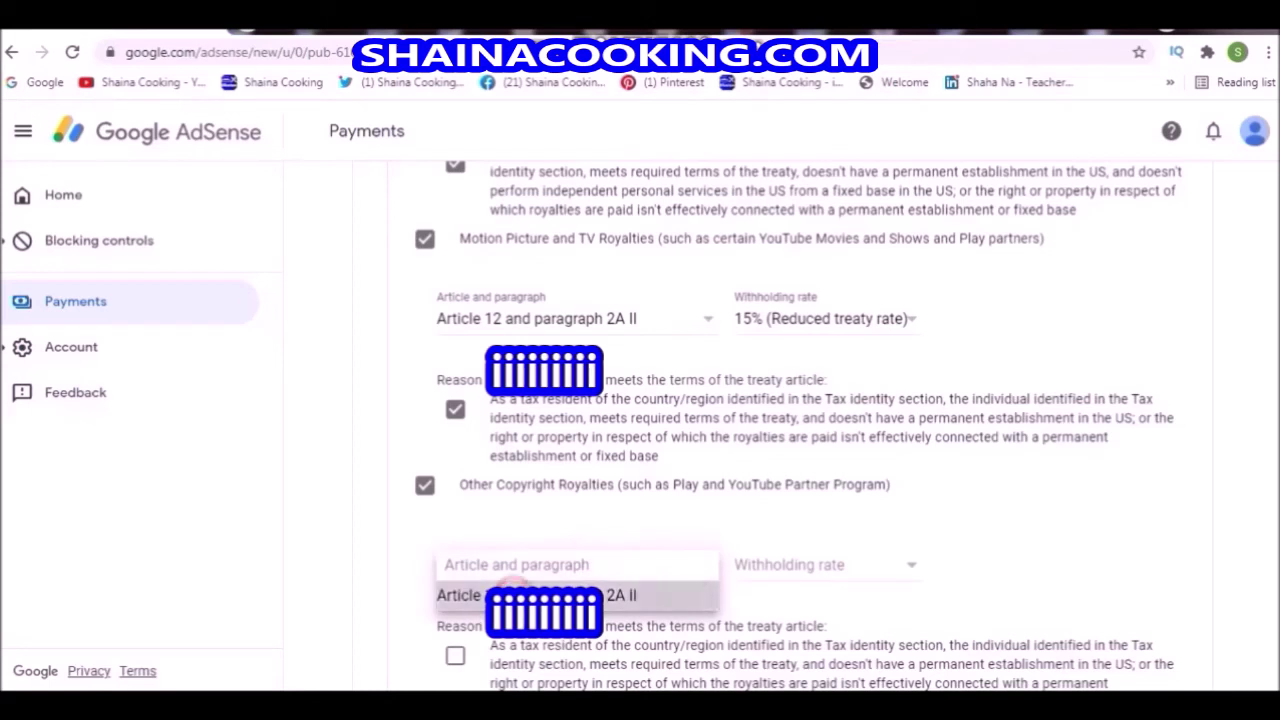
{"action": "left_click", "coordinate": [580, 596]}
{"action": "left_click", "coordinate": [812, 566]}
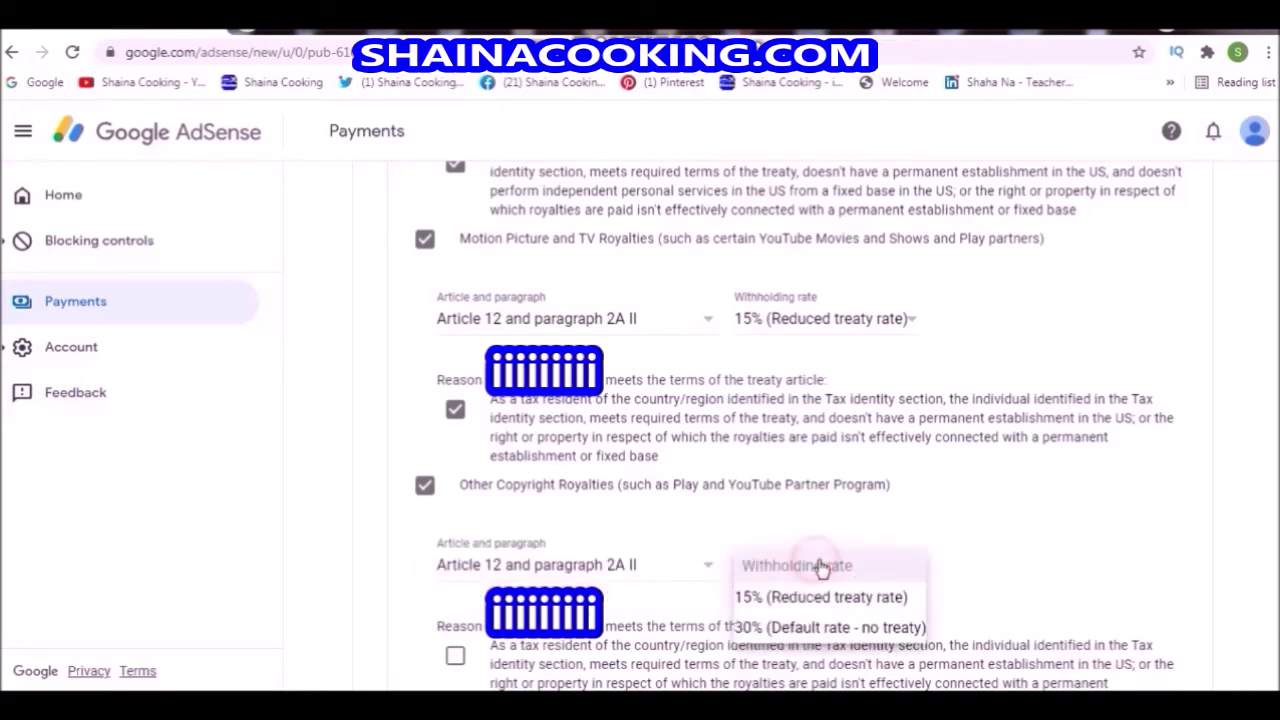
{"action": "left_click", "coordinate": [797, 598]}
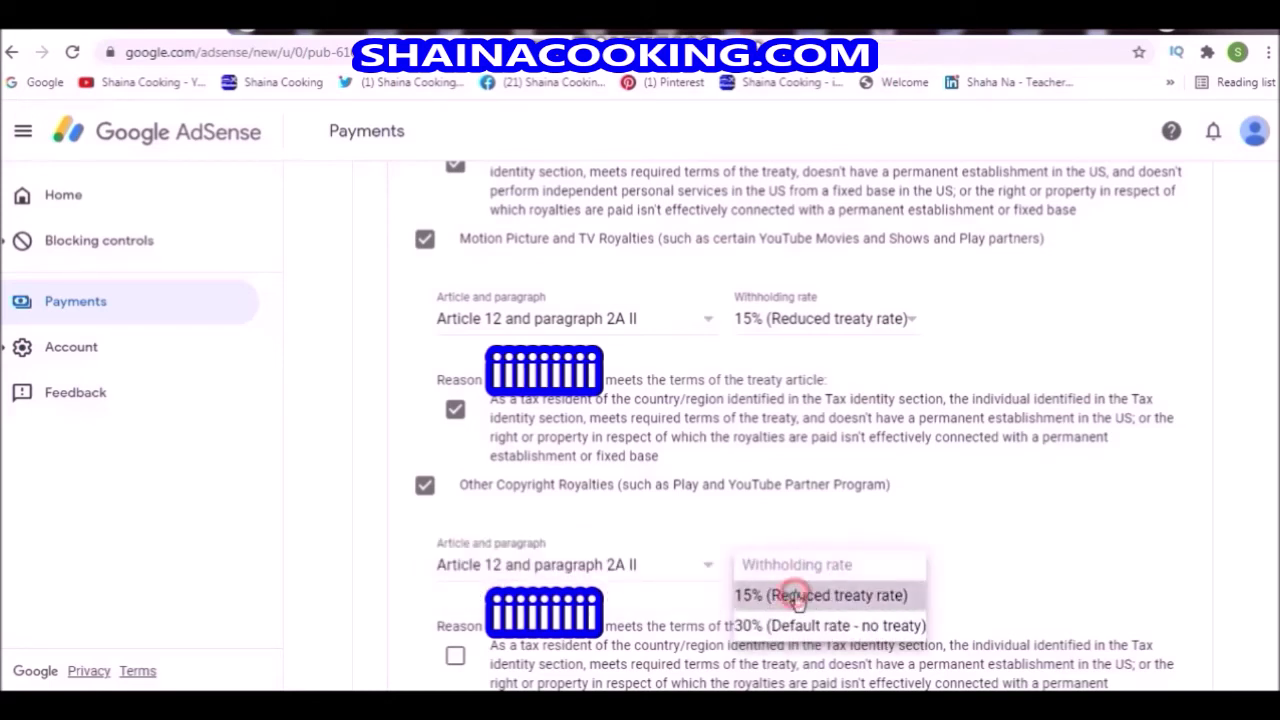
{"action": "scroll", "coordinate": [809, 587], "scroll_direction": "down", "scroll_amount": 2}
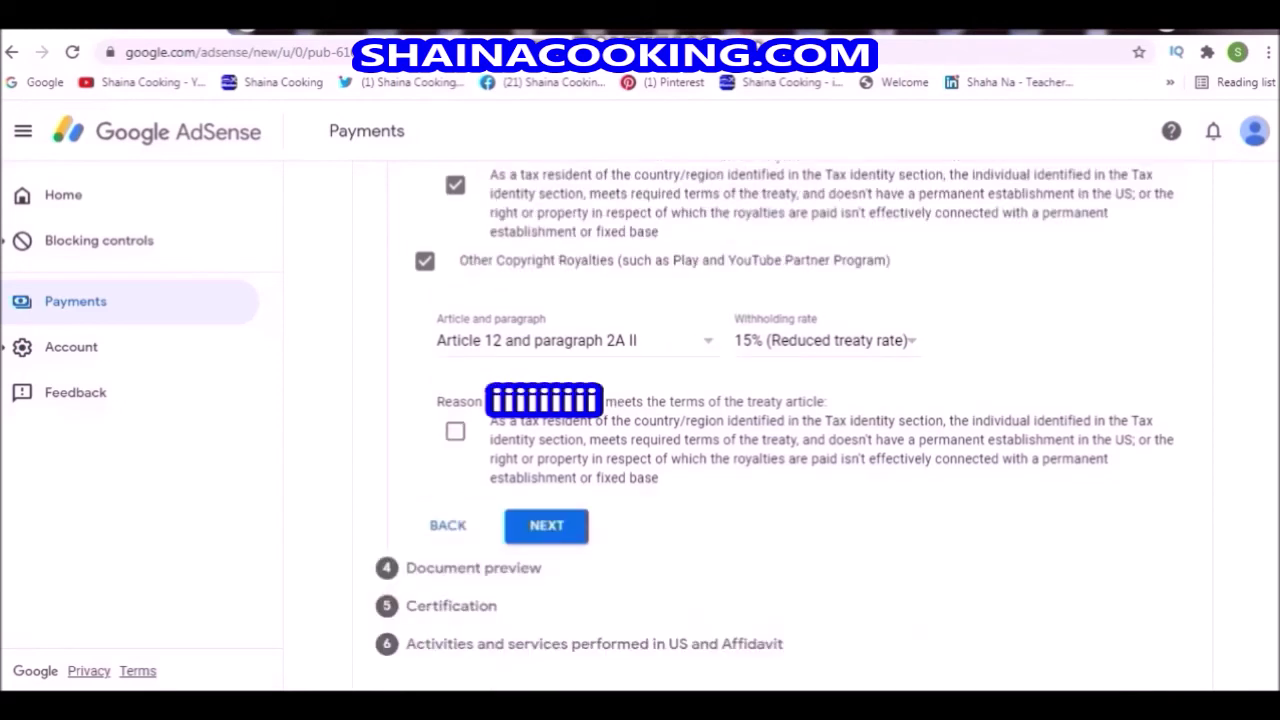
{"action": "left_click", "coordinate": [456, 431]}
{"action": "left_click", "coordinate": [552, 527]}
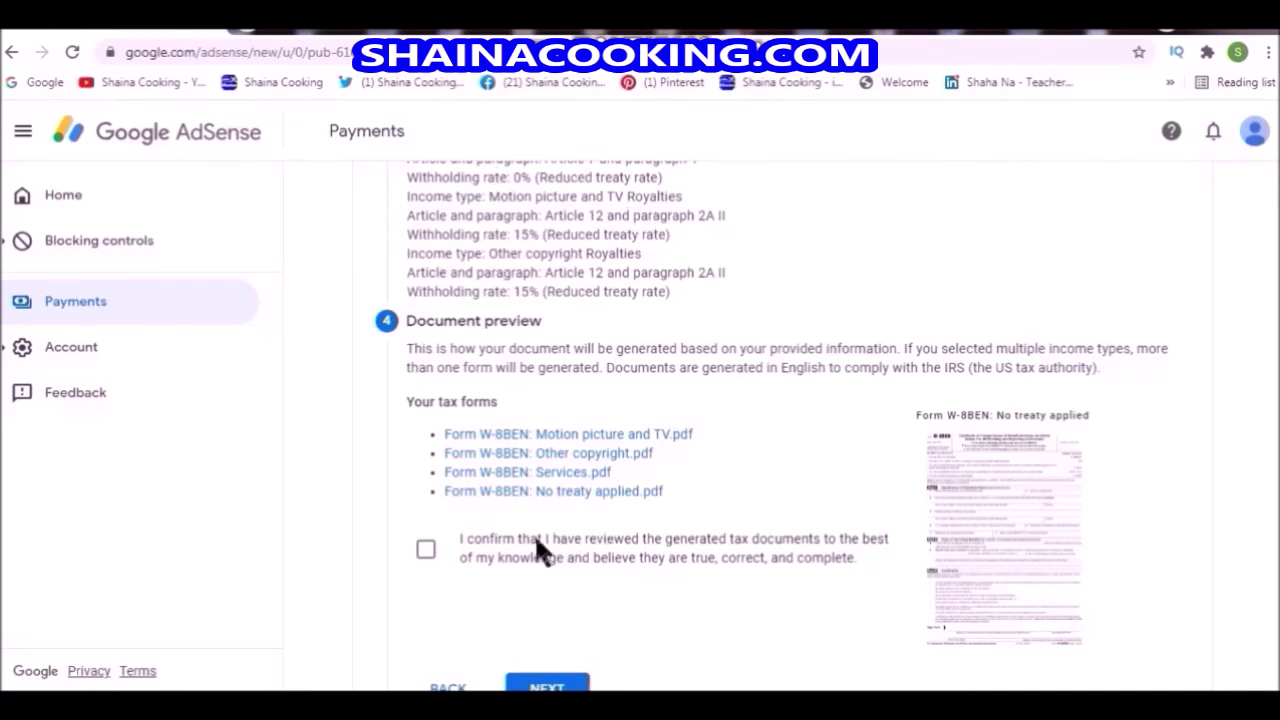
Step: Confirm that the generated W-8BEN tax documents have been reviewed and continue to the certification section
{"action": "left_click", "coordinate": [428, 553]}
{"action": "scroll", "coordinate": [945, 486], "scroll_direction": "down", "scroll_amount": 1}
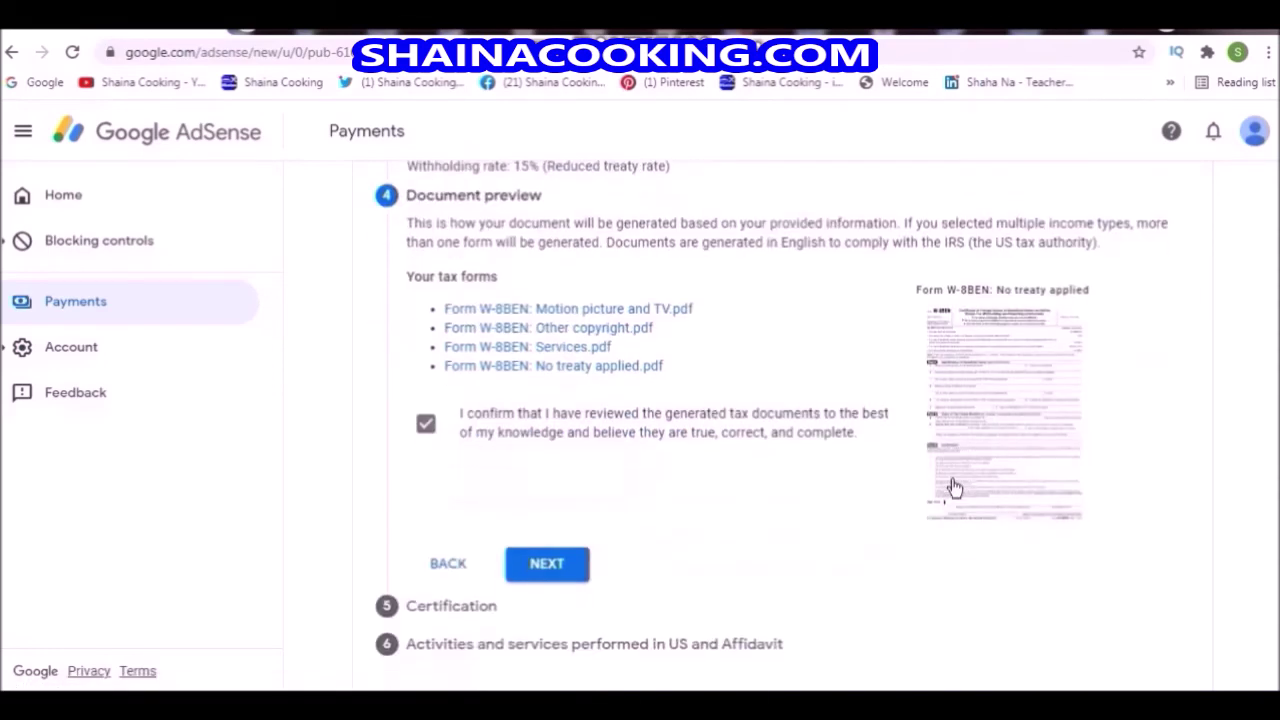
{"action": "left_click", "coordinate": [556, 566]}
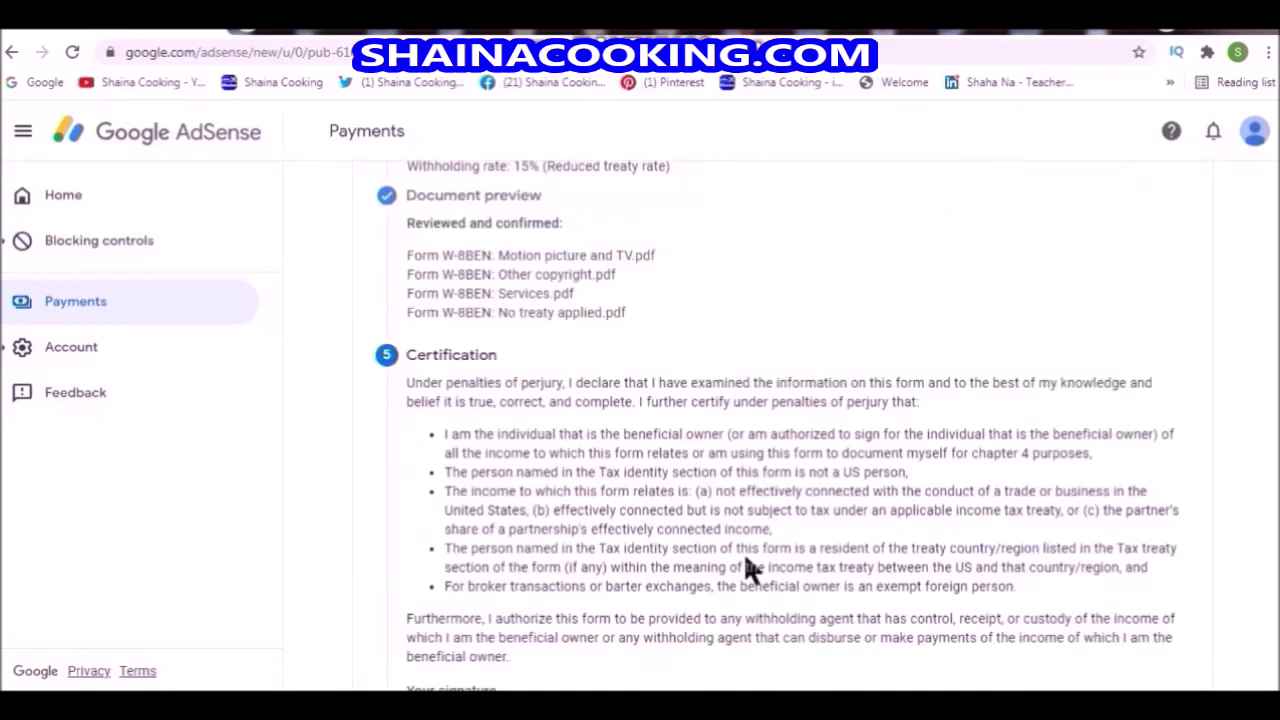
Step: Sign the certification with the full legal name, declare that the form is completed on one's own behalf, and continue to the affidavit section
{"action": "scroll", "coordinate": [694, 437], "scroll_direction": "down", "scroll_amount": 3}
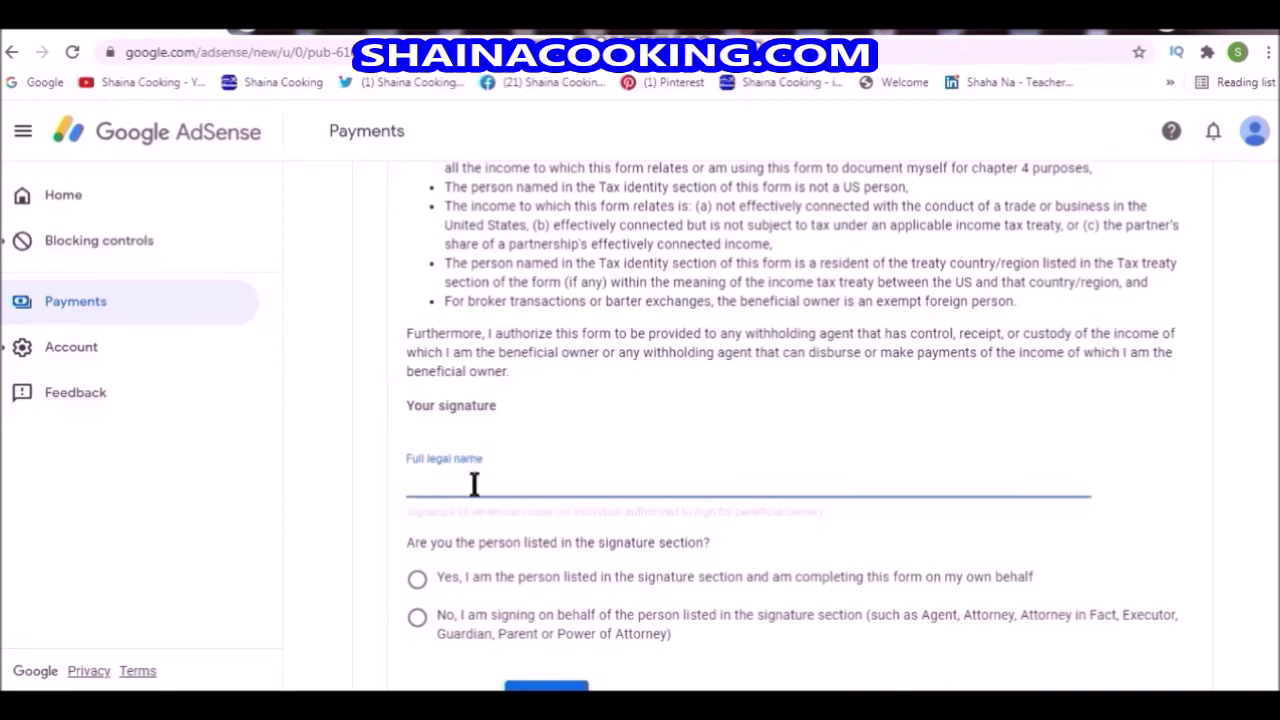
{"action": "type", "text": "S"}
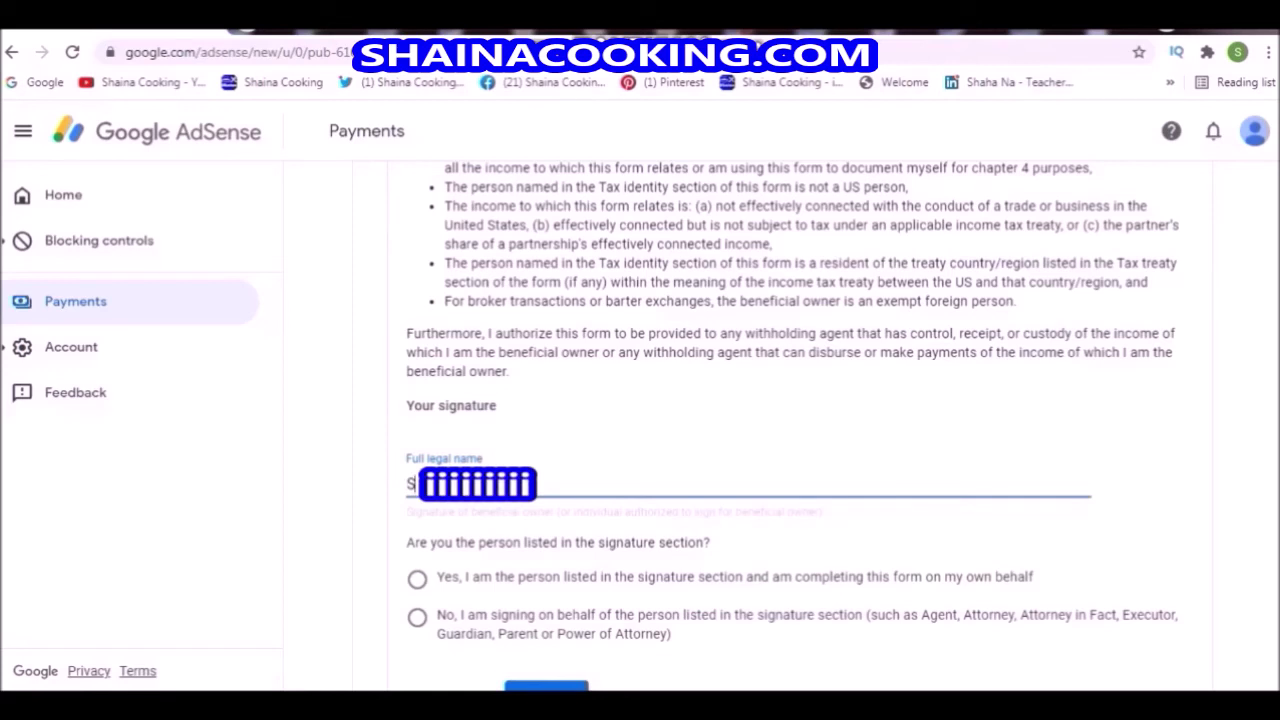
{"action": "type", "text": "h"}
{"action": "left_click", "coordinate": [417, 578]}
{"action": "scroll", "coordinate": [417, 600], "scroll_direction": "down", "scroll_amount": 1}
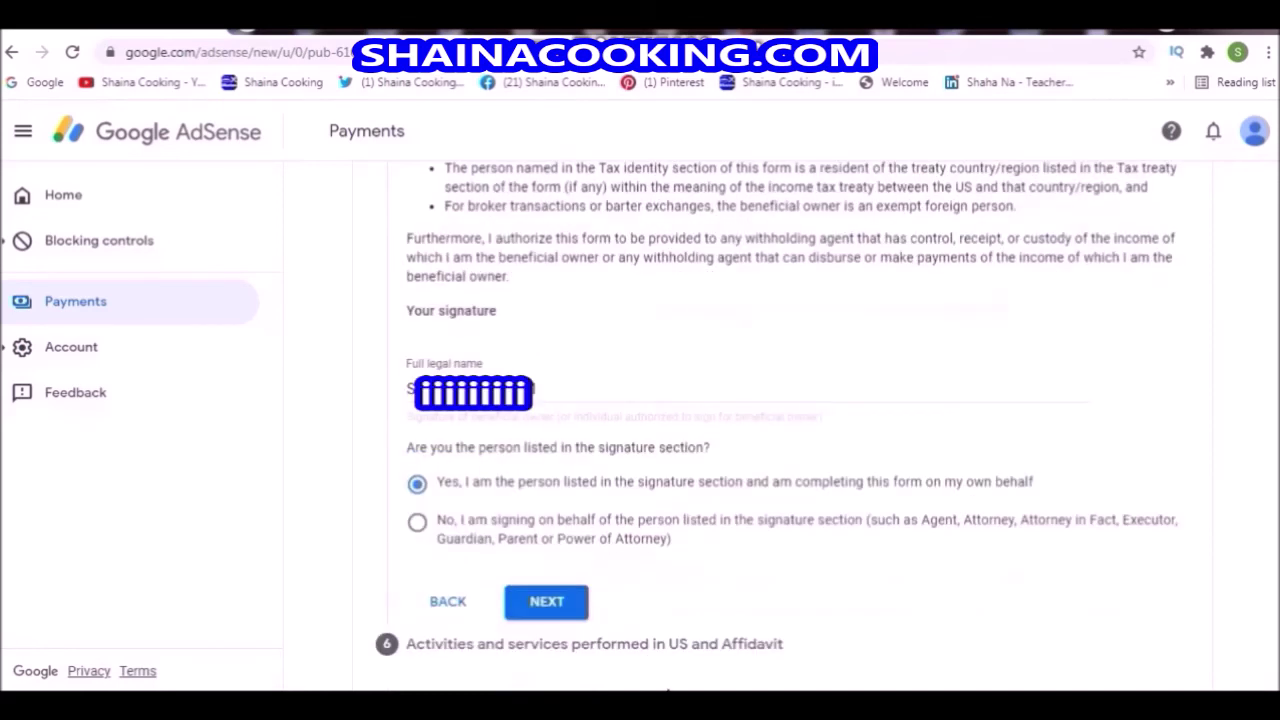
{"action": "left_click", "coordinate": [550, 604]}
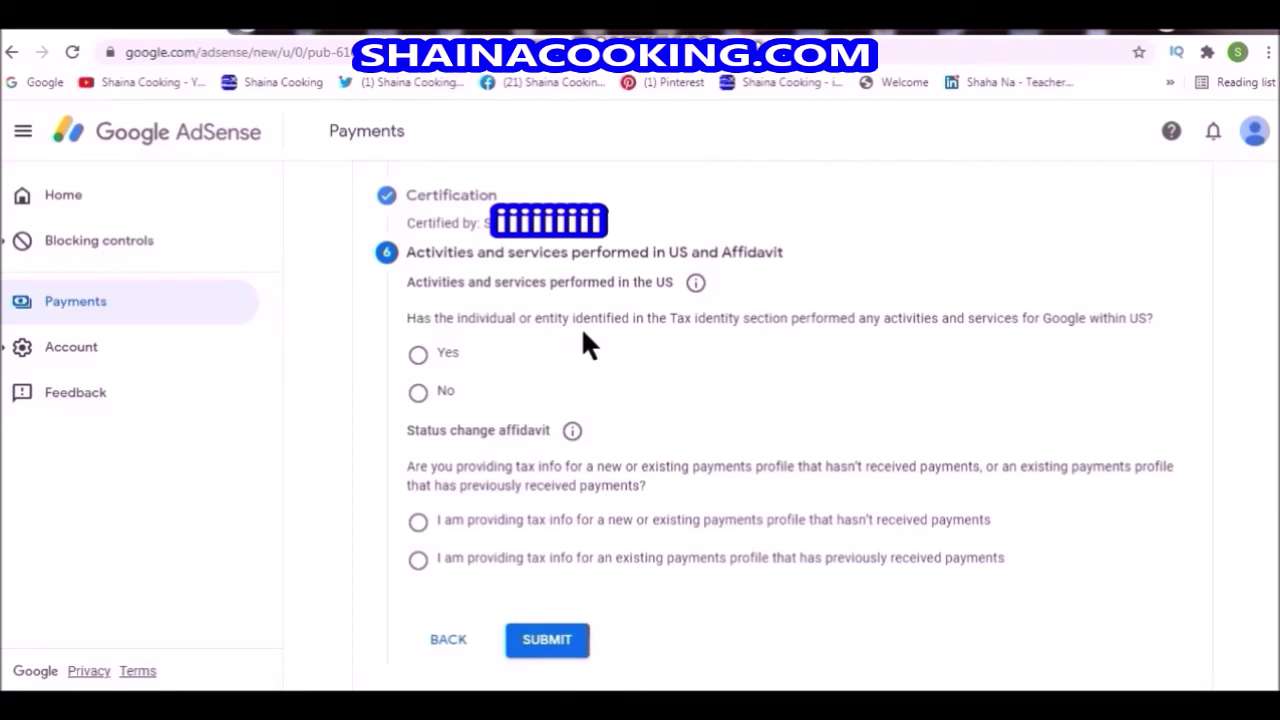
Step: Answer No to performing activities and services for Google within the US and certify that all services are performed solely outside the US
{"action": "left_click", "coordinate": [418, 392]}
{"action": "left_click", "coordinate": [418, 566]}
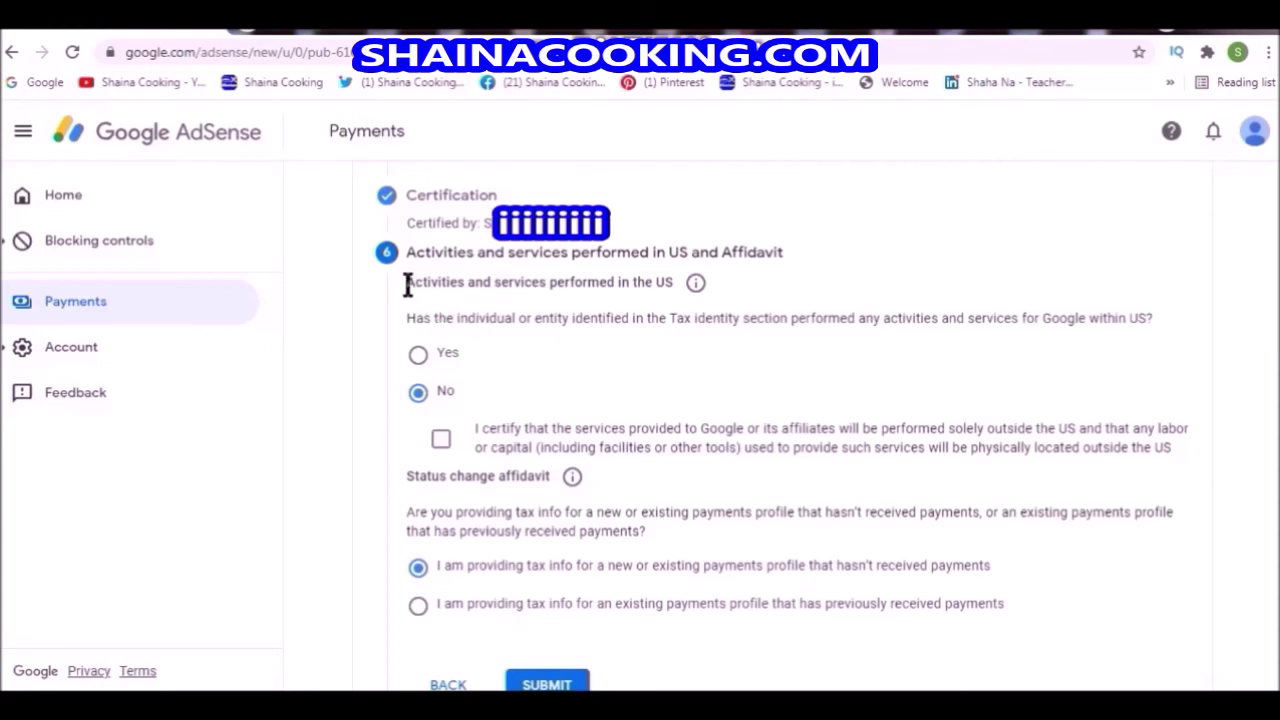
{"action": "left_click_drag", "start_coordinate": [405, 282], "coordinate": [680, 283]}
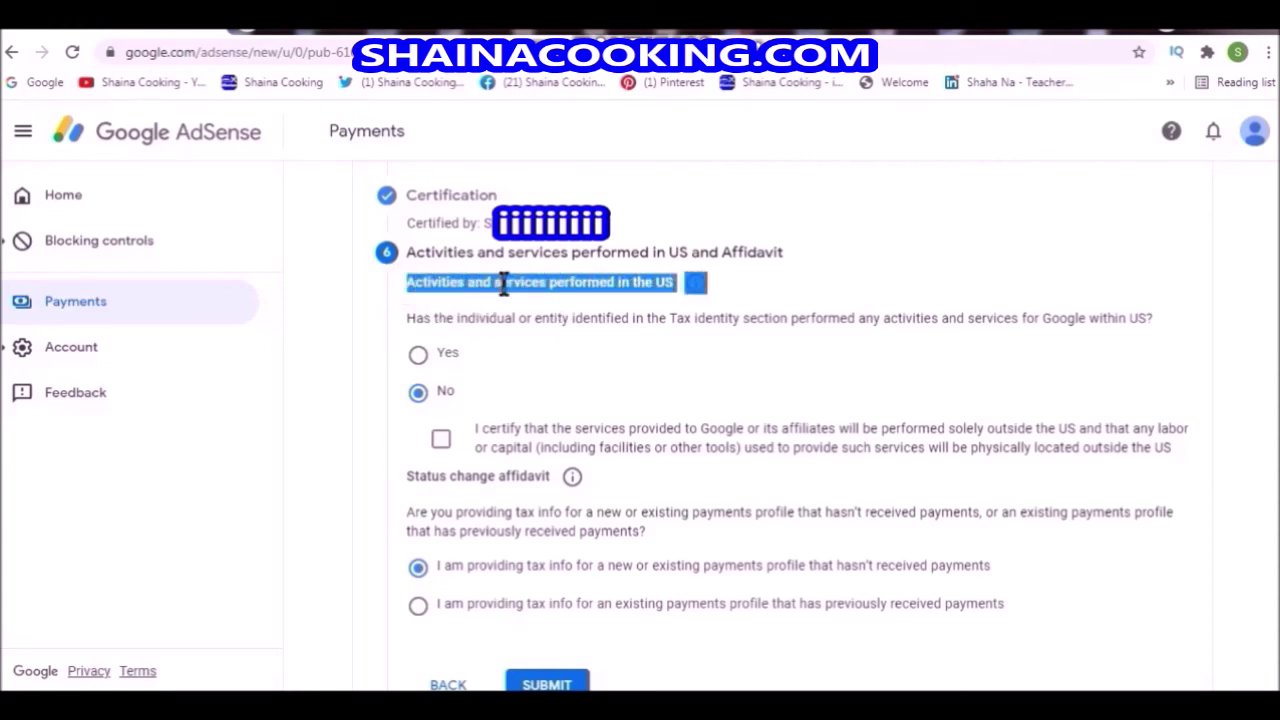
{"action": "left_click", "coordinate": [418, 392]}
{"action": "left_click", "coordinate": [440, 445]}
Step: Declare the tax info is for a new or existing payments profile that hasn't received payments, and submit the form
{"action": "left_click", "coordinate": [452, 568]}
{"action": "left_click", "coordinate": [420, 570]}
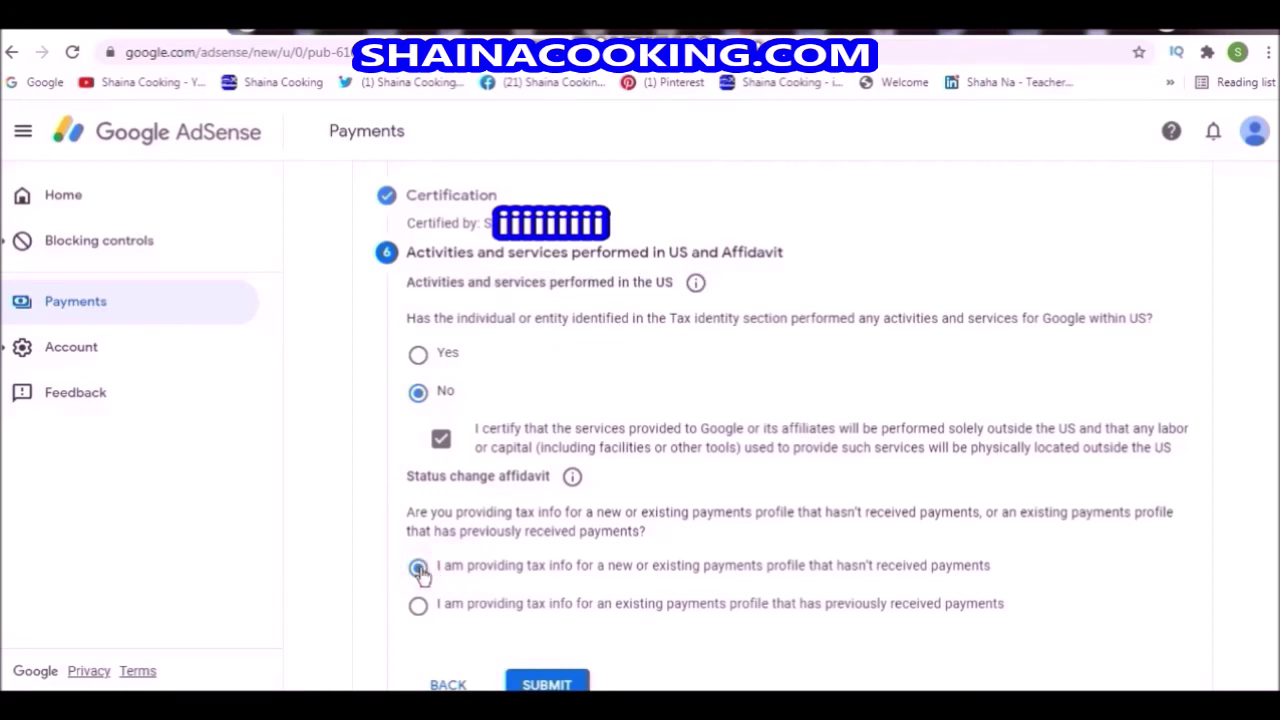
{"action": "scroll", "coordinate": [446, 405], "scroll_direction": "down", "scroll_amount": 1}
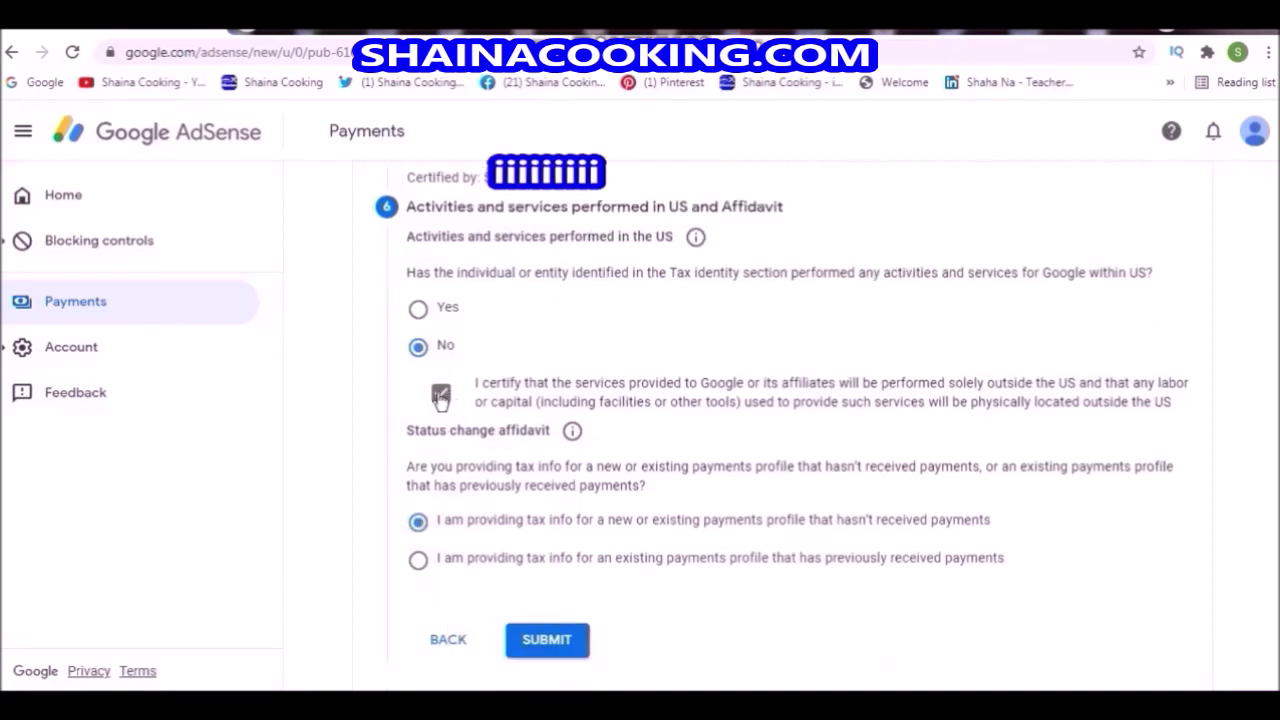
{"action": "left_click", "coordinate": [419, 522]}
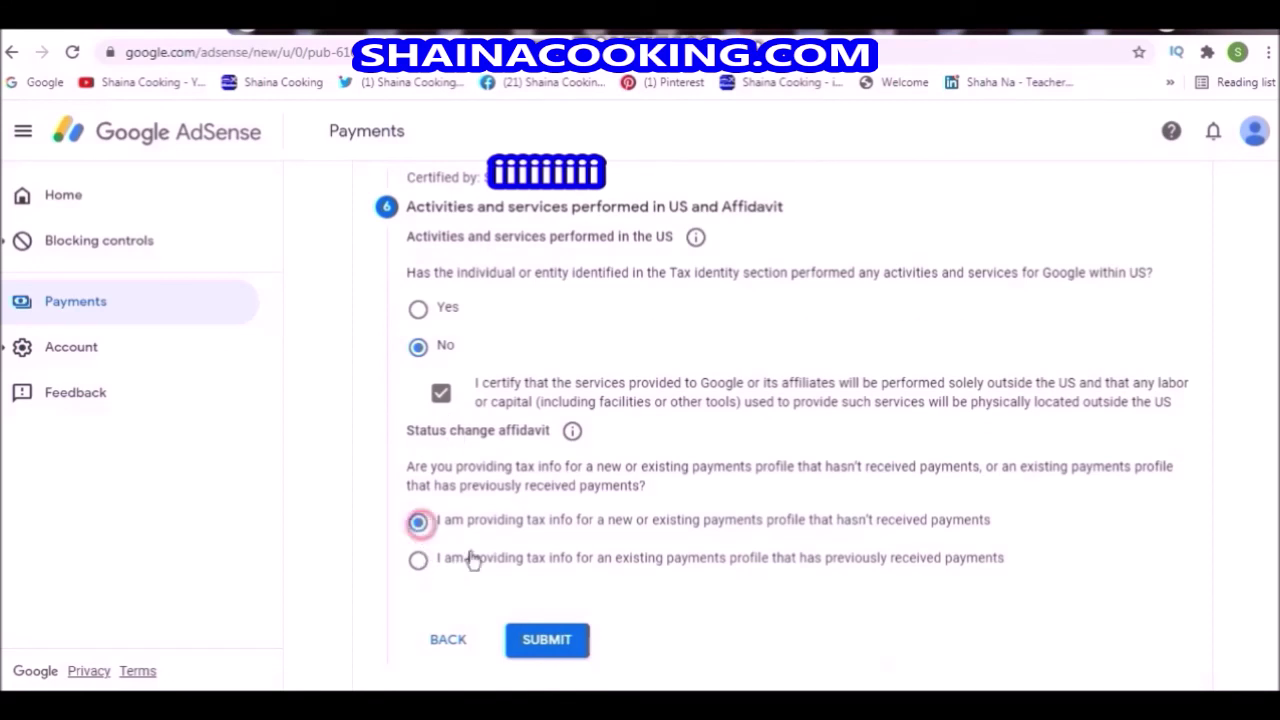
{"action": "left_click", "coordinate": [548, 642]}
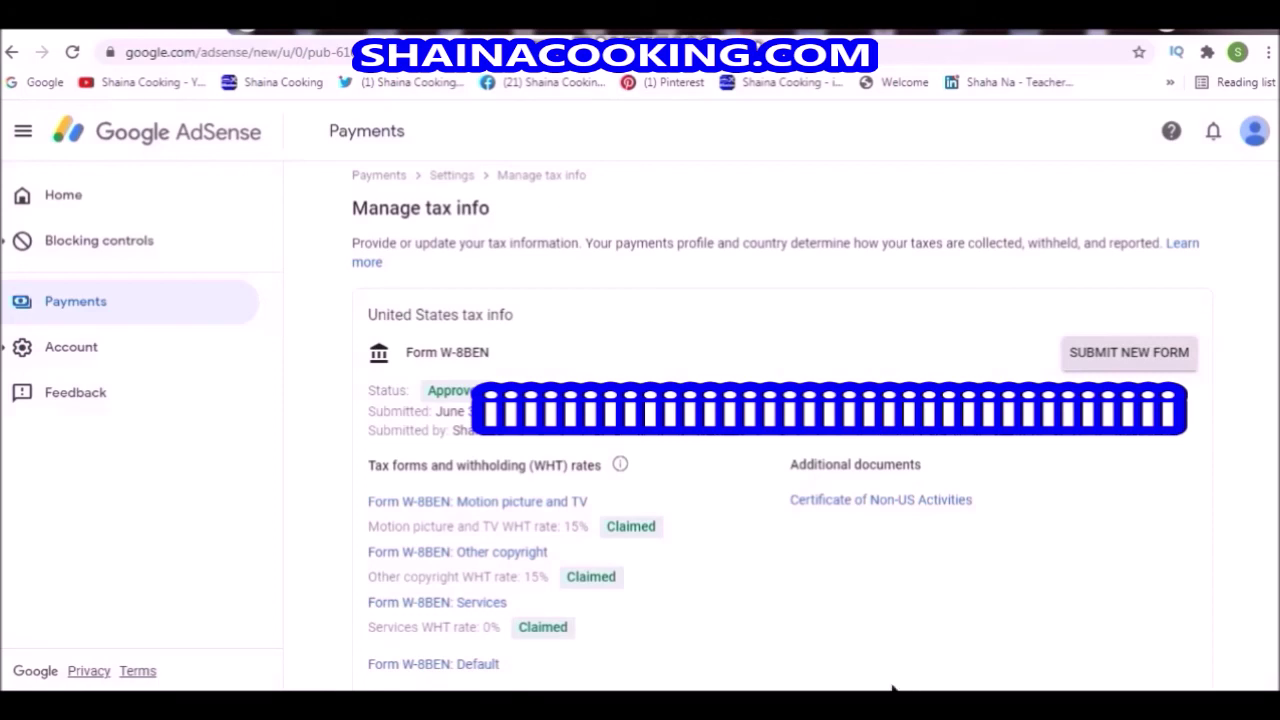
Step: Check the treaty claim status of the Motion picture and TV, Other copyright and Services W-8BEN forms
{"action": "left_click_drag", "start_coordinate": [609, 522], "coordinate": [643, 524]}
{"action": "left_click_drag", "start_coordinate": [570, 576], "coordinate": [630, 572]}
{"action": "left_click_drag", "start_coordinate": [518, 627], "coordinate": [568, 627]}
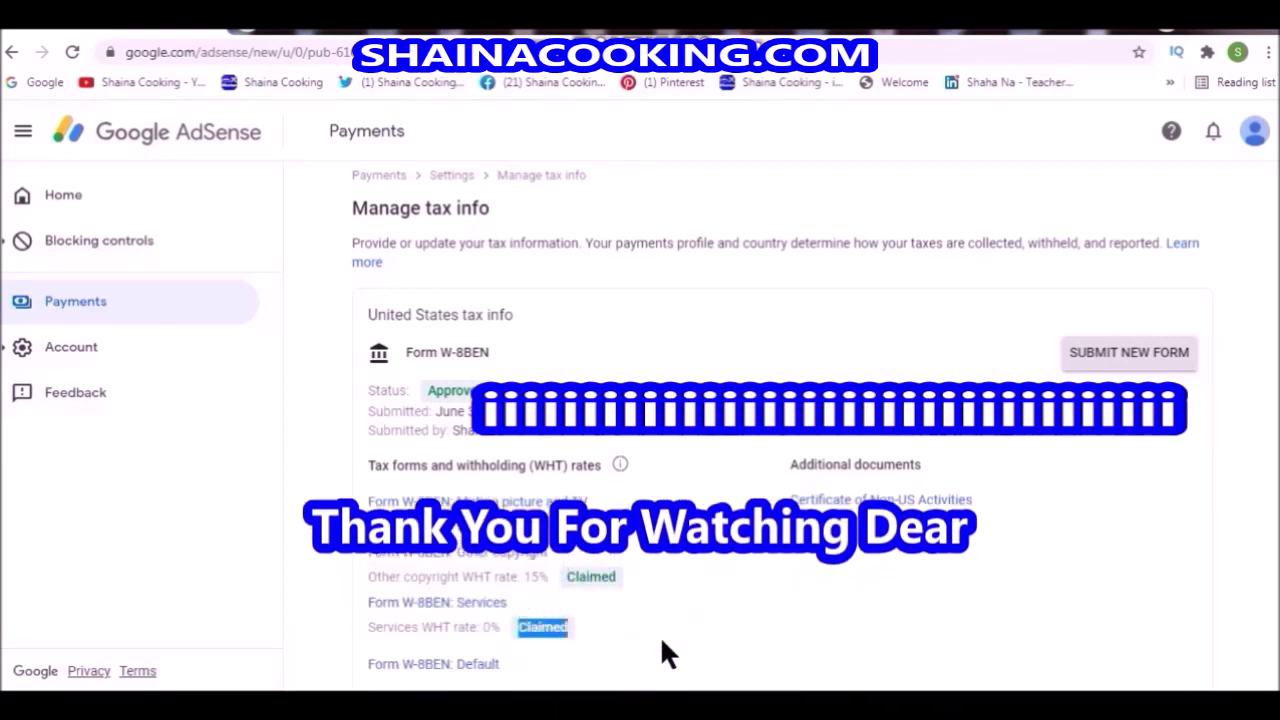